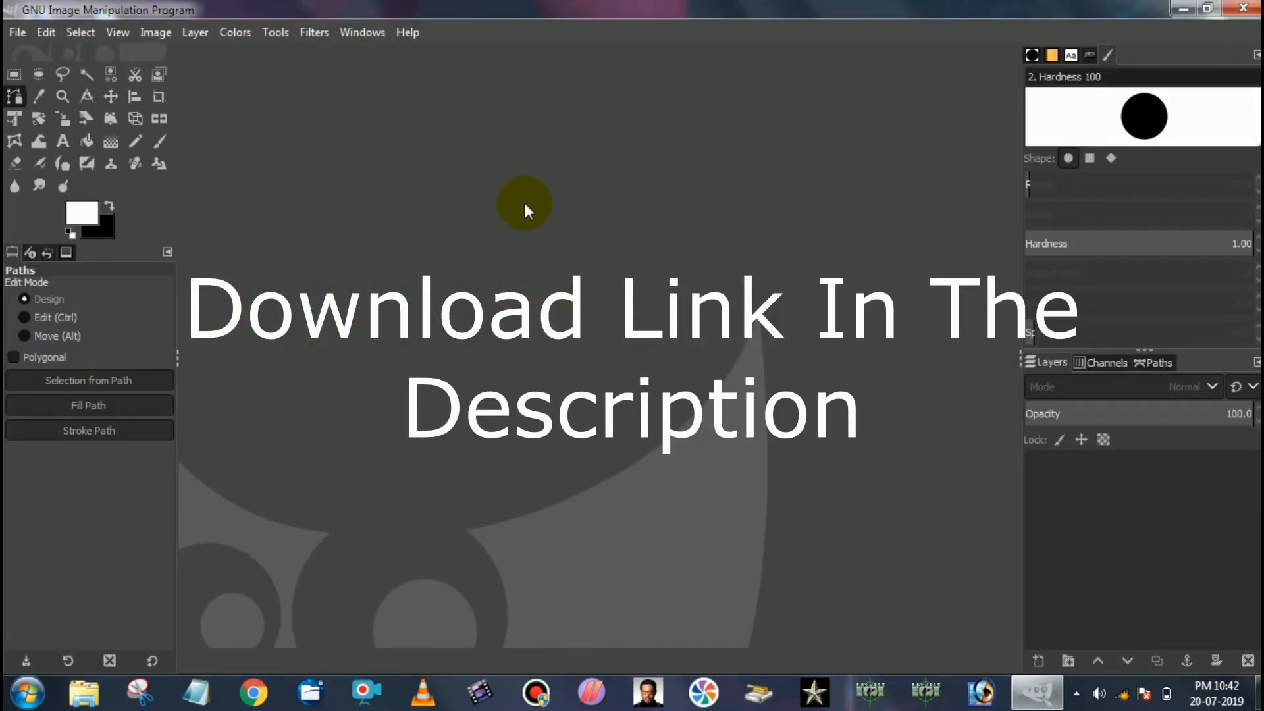
- Open the captain-america-the-winter-soldier-desktop-backgrounds-wallpapers-1080p.jpg image from the SDM DISK (D:) drive in GIMP
{"action": "key", "text": "super+e"}
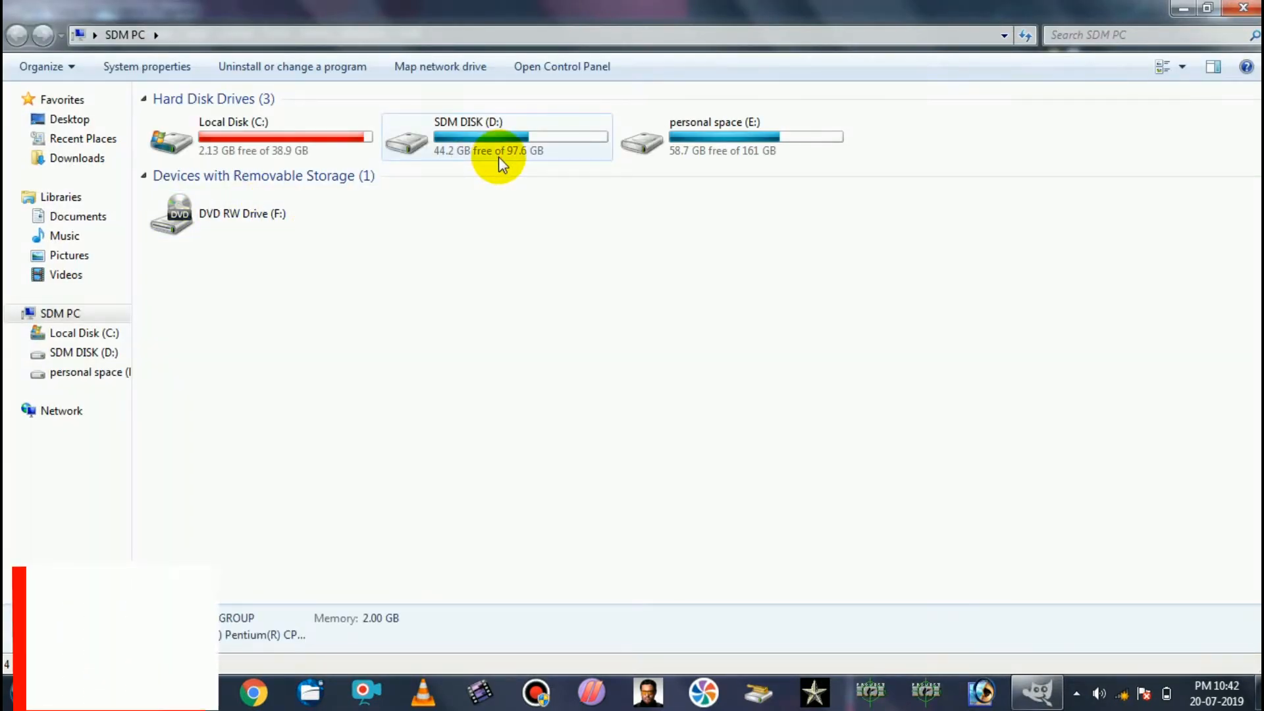
{"action": "double_click", "coordinate": [499, 157]}
{"action": "left_click", "coordinate": [568, 113]}
{"action": "left_click_drag", "start_coordinate": [567, 113], "coordinate": [722, 335]}
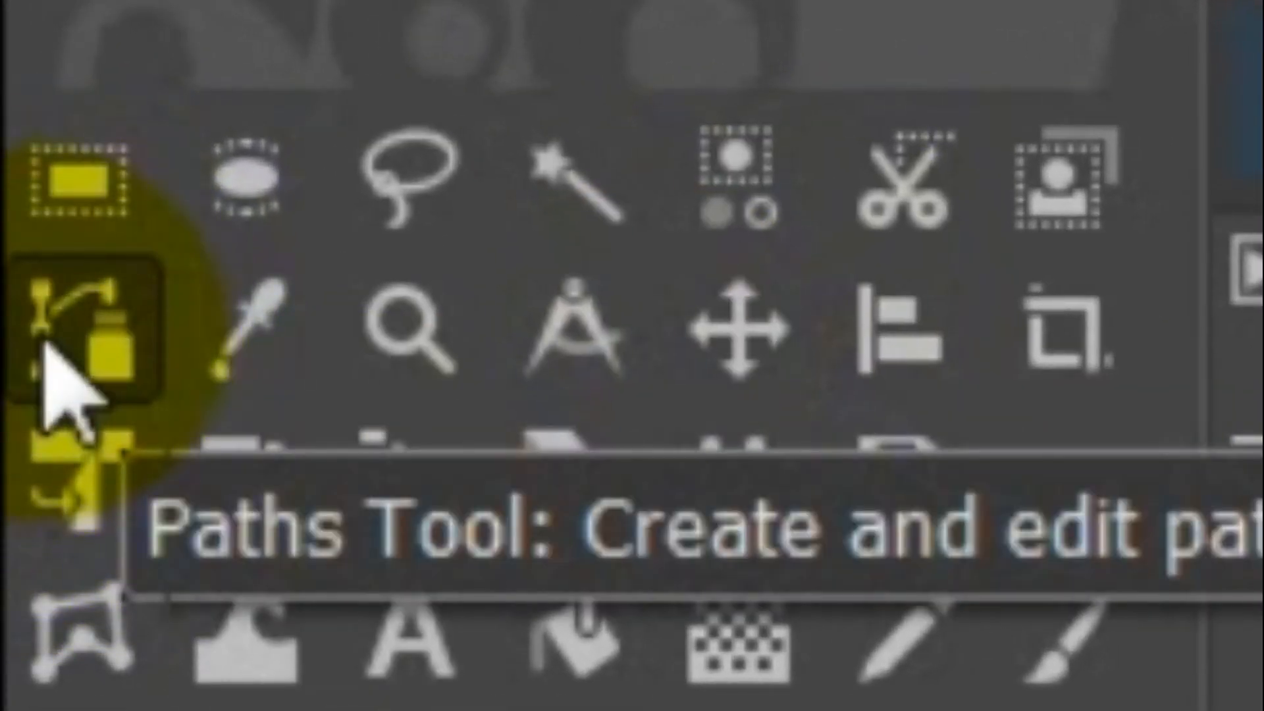
- Start a path with the Paths tool at the image's lower edge and trace the left outer leg line up the thigh
{"action": "left_click", "coordinate": [36, 358]}
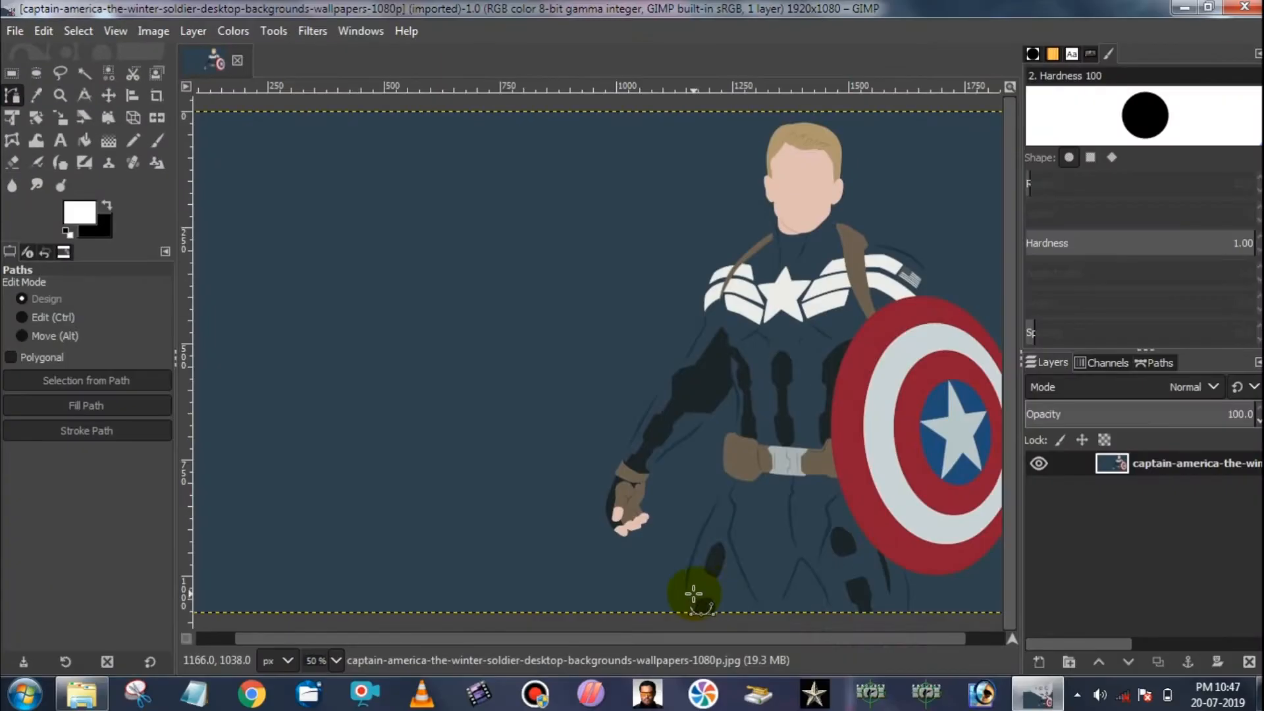
{"action": "scroll", "coordinate": [693, 595], "scroll_direction": "up", "scroll_amount": 3}
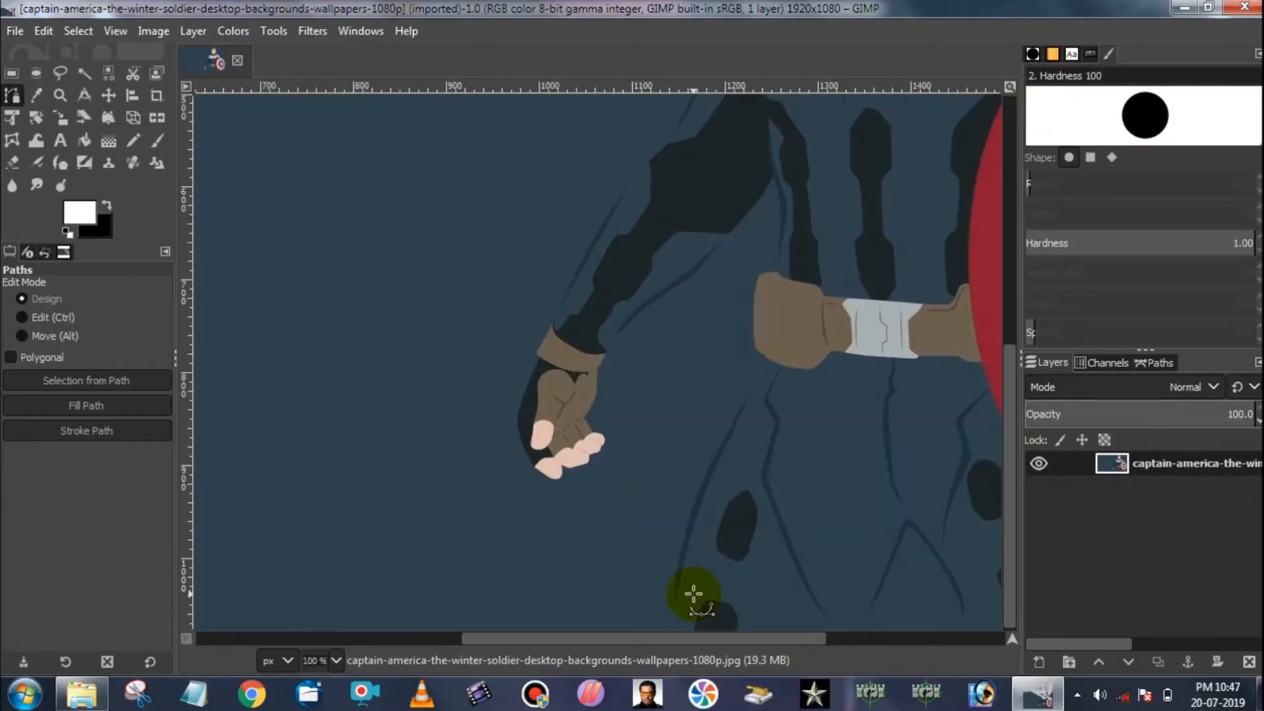
{"action": "left_click", "coordinate": [666, 626]}
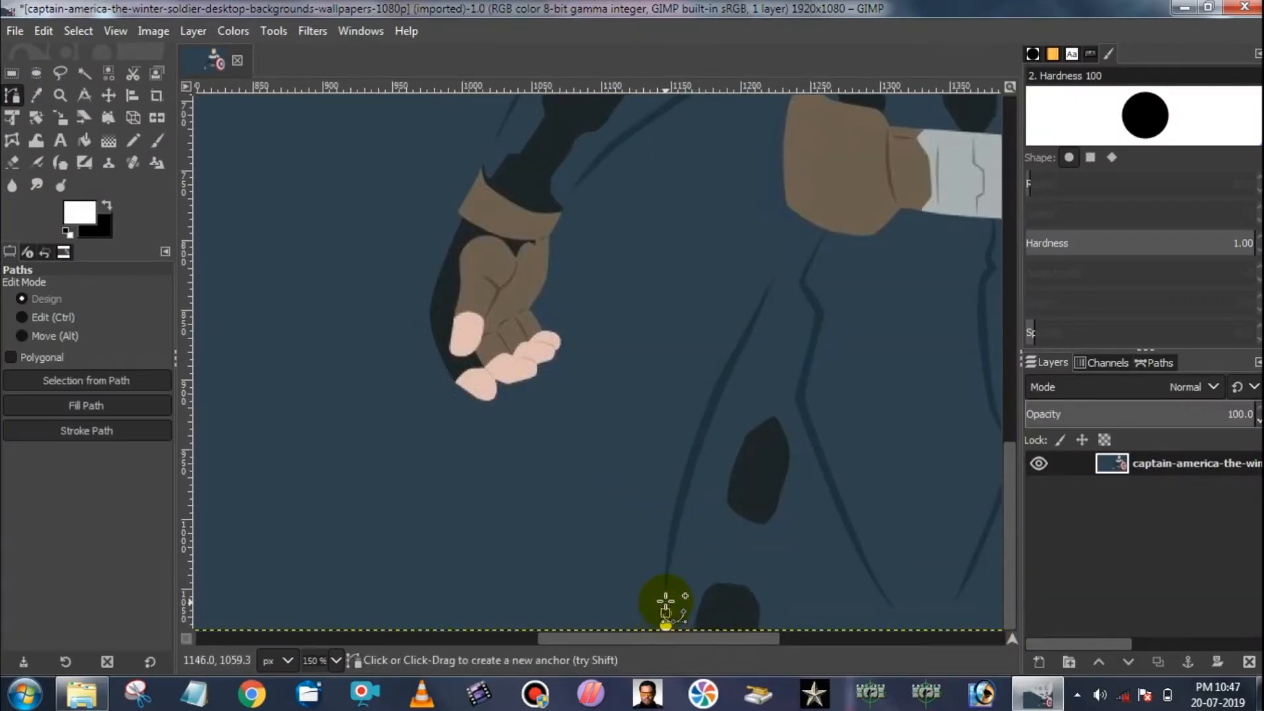
{"action": "left_click", "coordinate": [676, 521]}
{"action": "left_click", "coordinate": [684, 486]}
{"action": "left_click", "coordinate": [690, 462]}
{"action": "left_click", "coordinate": [695, 447]}
{"action": "left_click", "coordinate": [710, 413]}
{"action": "left_click", "coordinate": [716, 394]}
{"action": "left_click", "coordinate": [725, 370]}
{"action": "left_click", "coordinate": [770, 285]}
- Continue the path from the upper thigh up along the outer edge of the brown belt pouch
{"action": "left_click_drag", "start_coordinate": [1011, 495], "coordinate": [1012, 421]}
{"action": "left_click", "coordinate": [778, 476]}
{"action": "left_click", "coordinate": [783, 461]}
{"action": "left_click", "coordinate": [789, 439]}
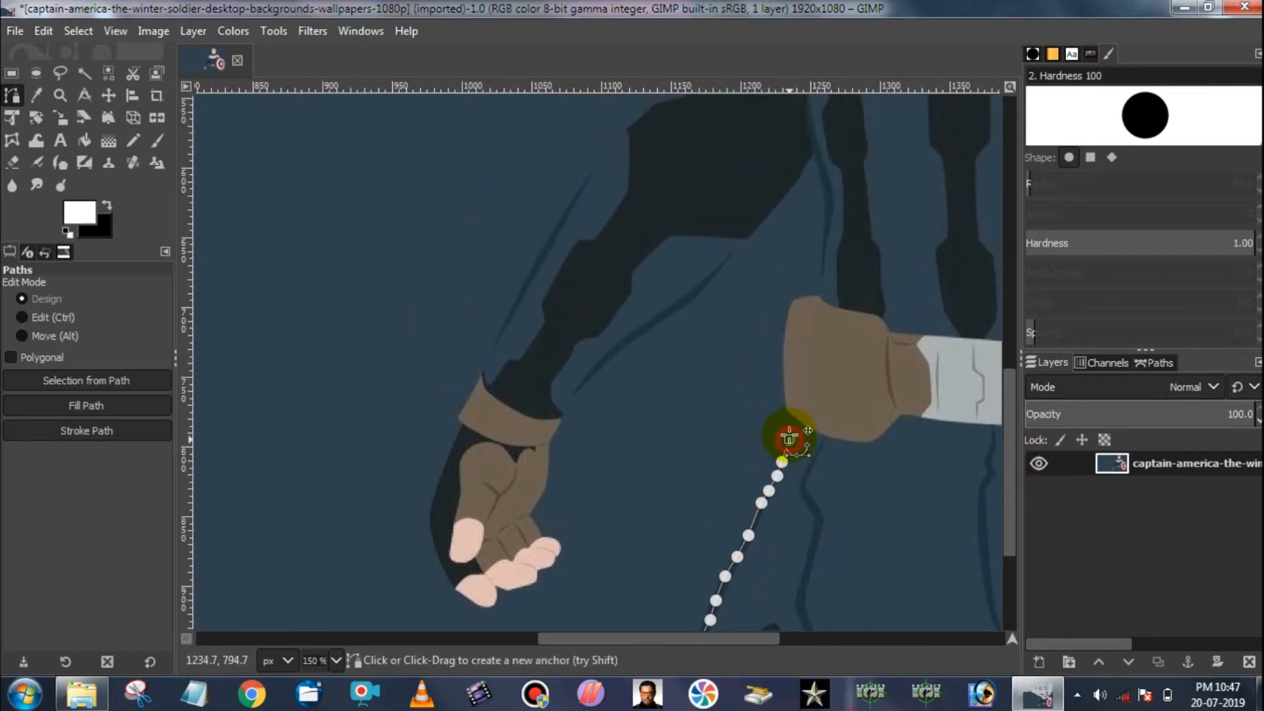
{"action": "scroll", "coordinate": [787, 390], "scroll_direction": "up", "scroll_amount": 2}
{"action": "left_click", "coordinate": [784, 361]}
{"action": "left_click", "coordinate": [783, 326]}
{"action": "left_click", "coordinate": [785, 297]}
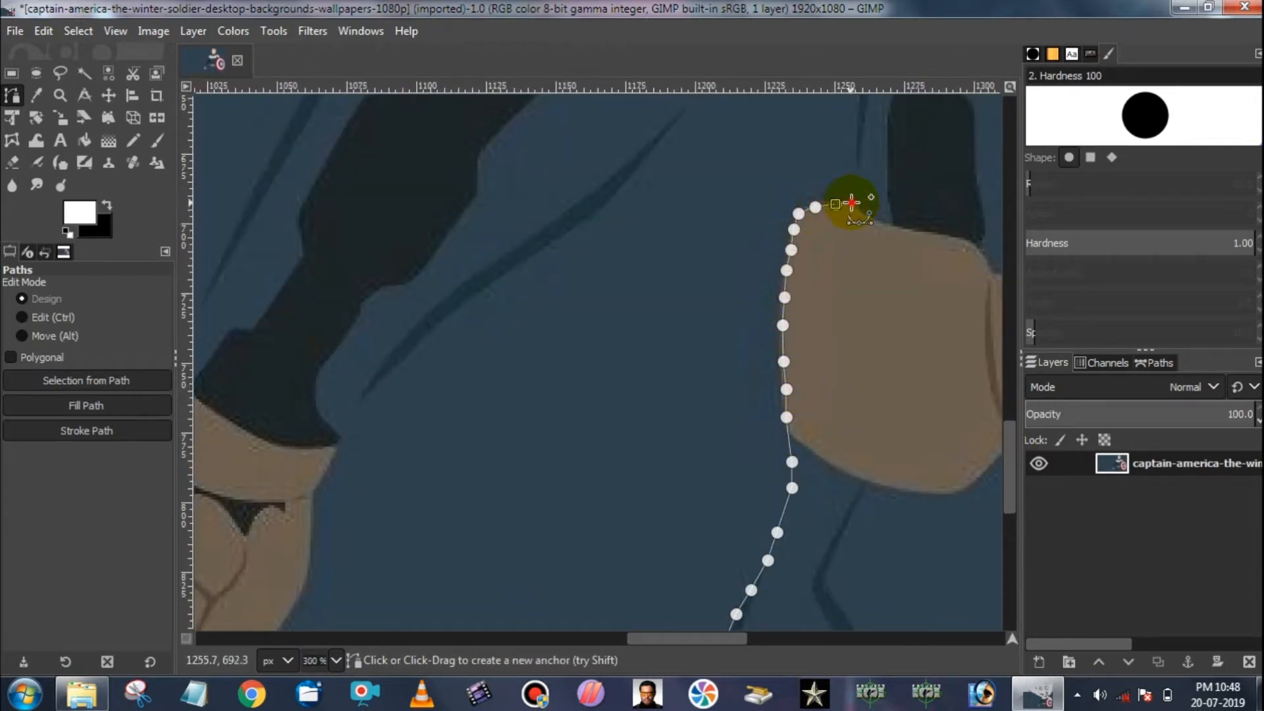
- Extend the path from the top of the belt pouch up the side of the torso towards the armpit
{"action": "left_click_drag", "start_coordinate": [1010, 464], "coordinate": [1010, 418]}
{"action": "left_click", "coordinate": [857, 411]}
{"action": "left_click", "coordinate": [859, 398]}
{"action": "left_click", "coordinate": [861, 382]}
{"action": "scroll", "coordinate": [866, 305], "scroll_direction": "up", "scroll_amount": 1}
{"action": "left_click", "coordinate": [865, 293]}
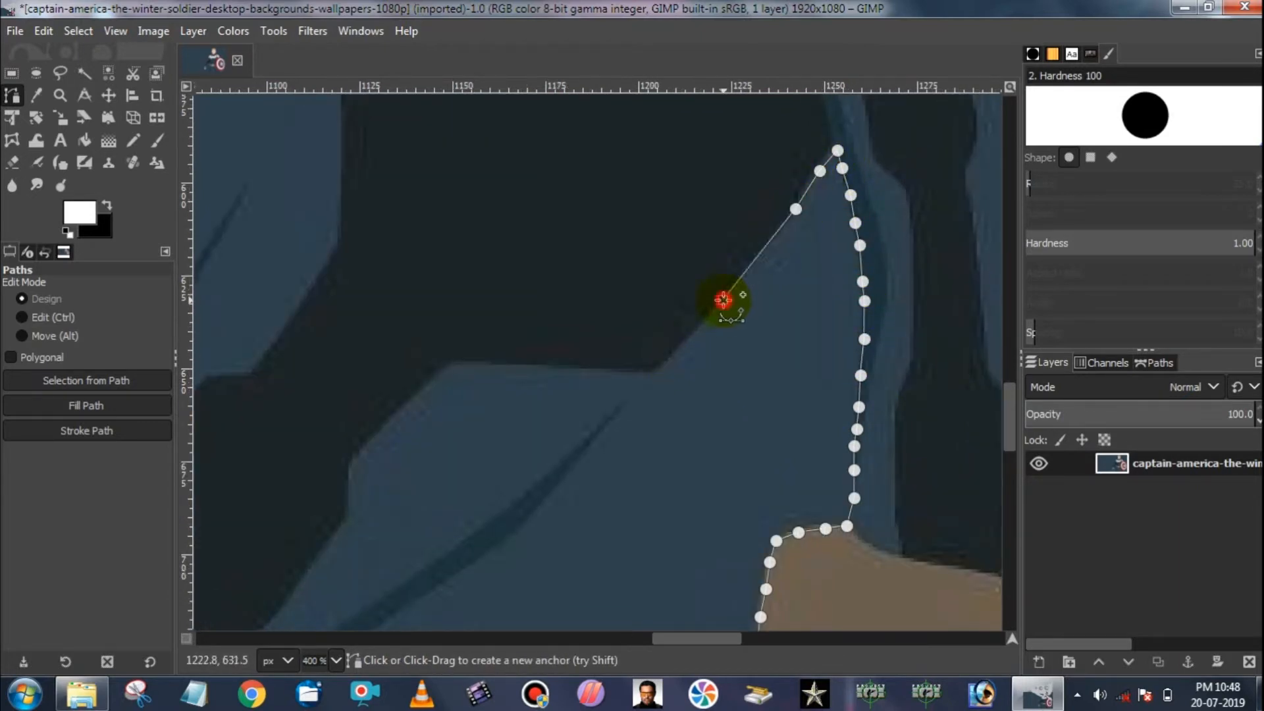
- Trace the path down the inner side of the left arm from the armpit to the glove cuff
{"action": "left_click", "coordinate": [658, 374]}
{"action": "left_click", "coordinate": [571, 469]}
{"action": "left_click", "coordinate": [548, 494]}
{"action": "left_click", "coordinate": [536, 508]}
{"action": "left_click", "coordinate": [522, 528]}
{"action": "left_click_drag", "start_coordinate": [739, 640], "coordinate": [710, 640]}
{"action": "left_click_drag", "start_coordinate": [1011, 423], "coordinate": [1011, 457]}
{"action": "left_click", "coordinate": [717, 319]}
{"action": "left_click", "coordinate": [684, 336]}
{"action": "left_click", "coordinate": [567, 423]}
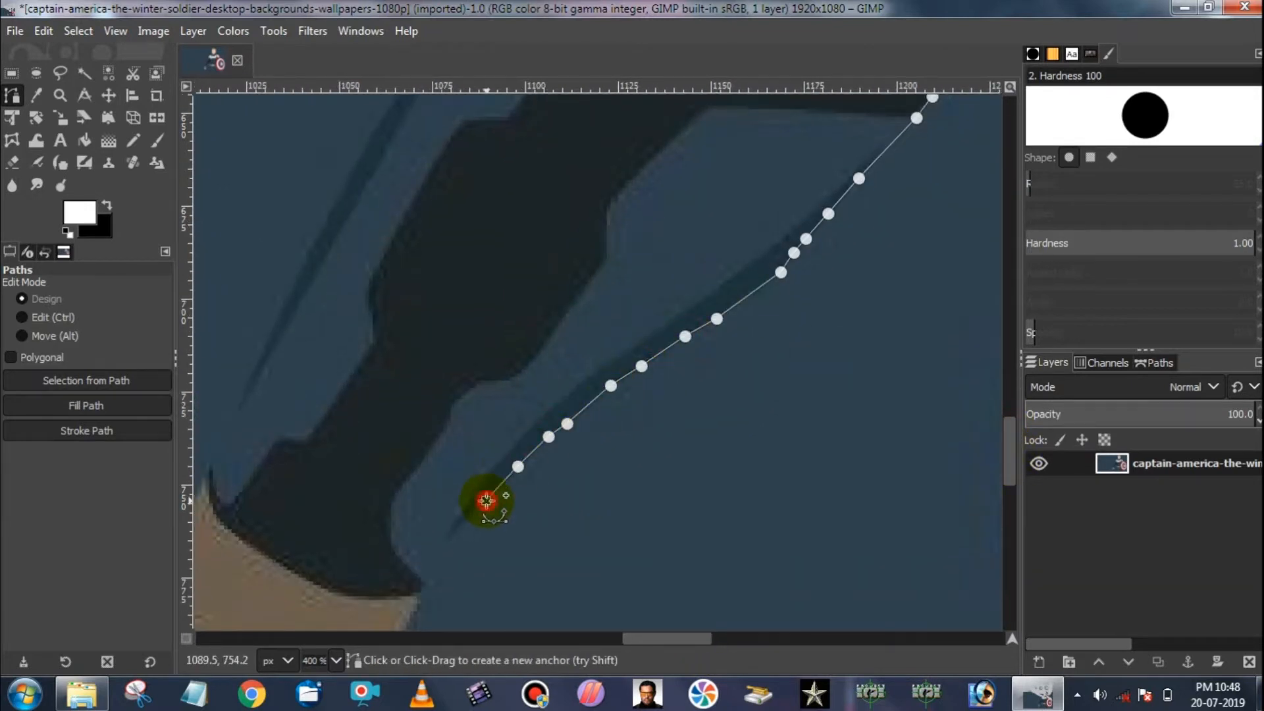
{"action": "left_click", "coordinate": [422, 598]}
- Continue the path around the cuff and down the inner side of the gloved hand to the first fingertip
{"action": "left_click_drag", "start_coordinate": [1010, 424], "coordinate": [1010, 467]}
{"action": "left_click", "coordinate": [385, 340]}
{"action": "left_click", "coordinate": [384, 440]}
{"action": "left_click", "coordinate": [356, 499]}
{"action": "left_click", "coordinate": [335, 530]}
{"action": "left_click", "coordinate": [364, 577]}
{"action": "left_click", "coordinate": [366, 592]}
{"action": "left_click", "coordinate": [413, 605]}
- Trace the path around the fingertips to the outer edge of the hand, undoing the surplus anchor
{"action": "left_click_drag", "start_coordinate": [1010, 525], "coordinate": [1011, 552]}
{"action": "left_click", "coordinate": [394, 474]}
{"action": "left_click", "coordinate": [365, 482]}
{"action": "left_click", "coordinate": [354, 486]}
{"action": "left_click", "coordinate": [353, 517]}
{"action": "left_click", "coordinate": [310, 528]}
{"action": "left_click", "coordinate": [250, 530]}
{"action": "left_click", "coordinate": [226, 583]}
{"action": "left_click", "coordinate": [207, 580]}
{"action": "left_click", "coordinate": [469, 637]}
{"action": "left_click", "coordinate": [600, 577]}
{"action": "left_click", "coordinate": [538, 534]}
{"action": "key", "text": "ctrl+z"}
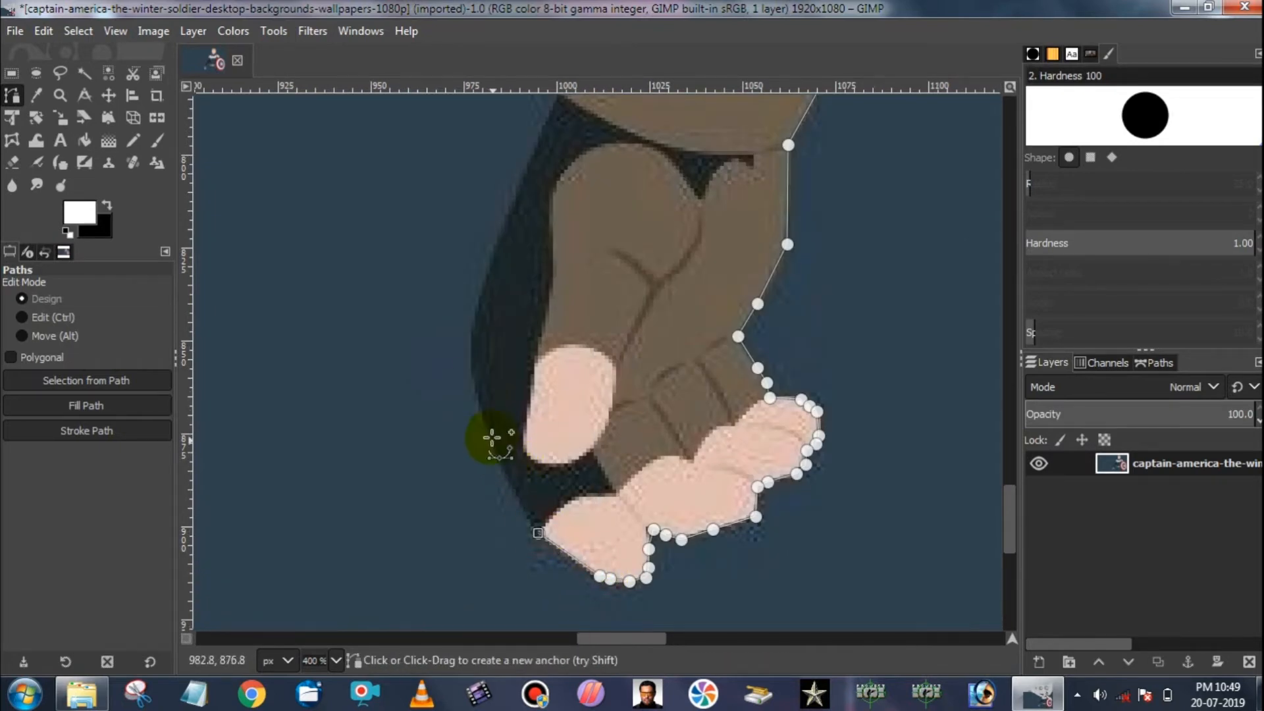
- Extend the path up the back of the hand and along the outer cuff to its pointed tip
{"action": "left_click", "coordinate": [559, 105]}
{"action": "left_click", "coordinate": [1010, 494]}
{"action": "left_click", "coordinate": [546, 443]}
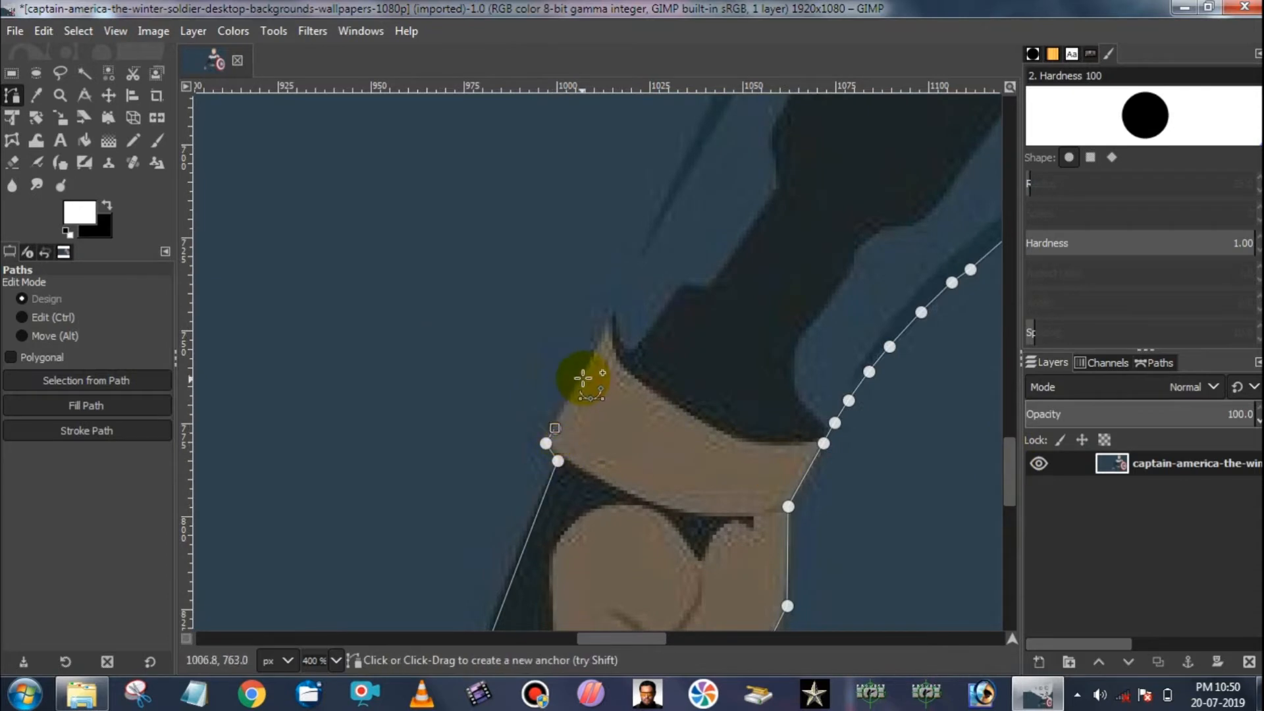
{"action": "left_click", "coordinate": [607, 324]}
- Trace the path from the cuff tip up the outer forearm crease line to its upper end
{"action": "scroll", "coordinate": [1014, 468], "scroll_direction": "up", "scroll_amount": 5}
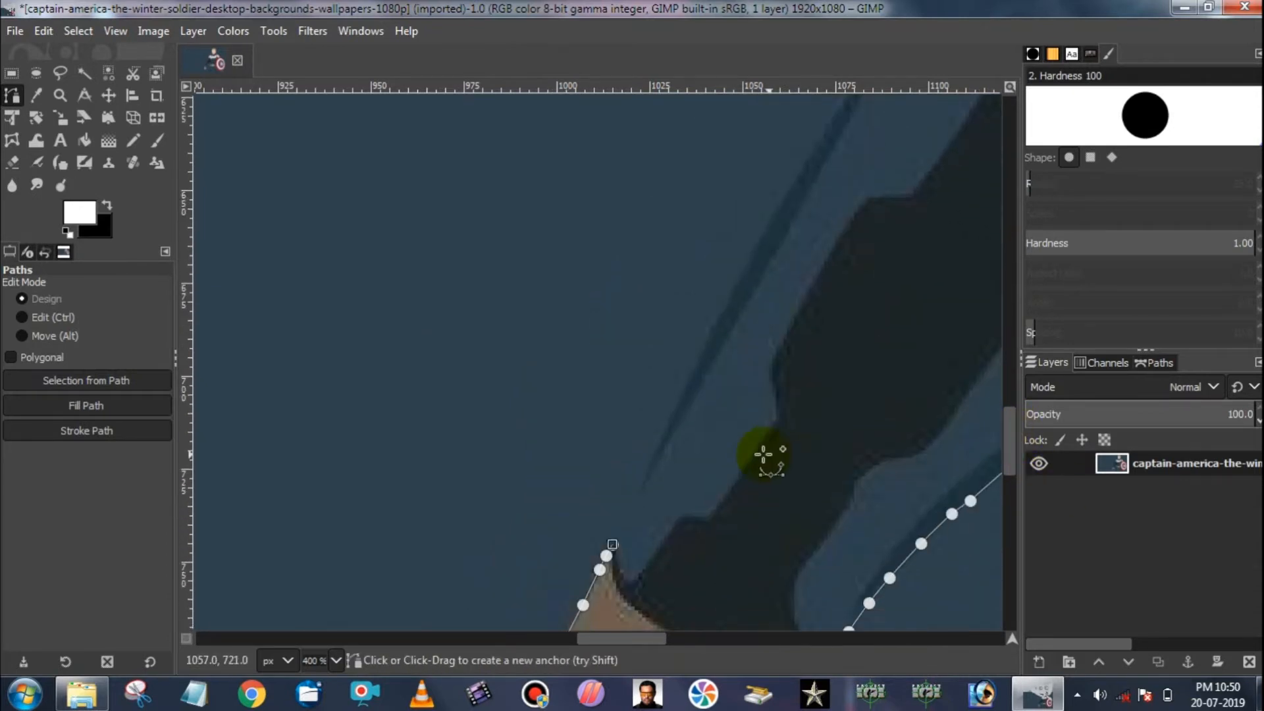
{"action": "left_click", "coordinate": [664, 438]}
{"action": "left_click", "coordinate": [739, 277]}
{"action": "left_click", "coordinate": [771, 218]}
{"action": "left_click", "coordinate": [799, 170]}
{"action": "scroll", "coordinate": [1010, 437], "scroll_direction": "up", "scroll_amount": 7}
{"action": "scroll", "coordinate": [633, 639], "scroll_direction": "right", "scroll_amount": 7}
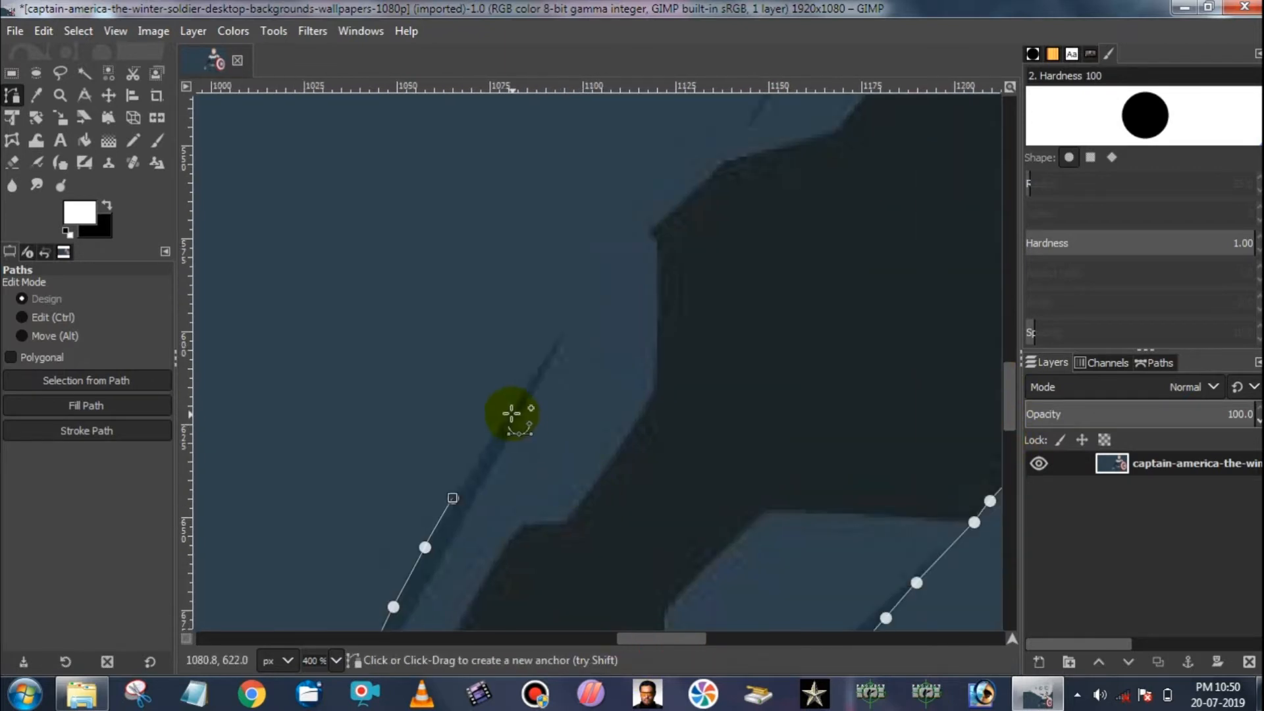
{"action": "left_click", "coordinate": [541, 365]}
{"action": "left_click", "coordinate": [556, 340]}
- Continue the path up the outer upper arm and around the white shoulder stripes, undoing and redoing misplaced anchors
{"action": "scroll", "coordinate": [856, 448], "scroll_direction": "down", "scroll_amount": 5}
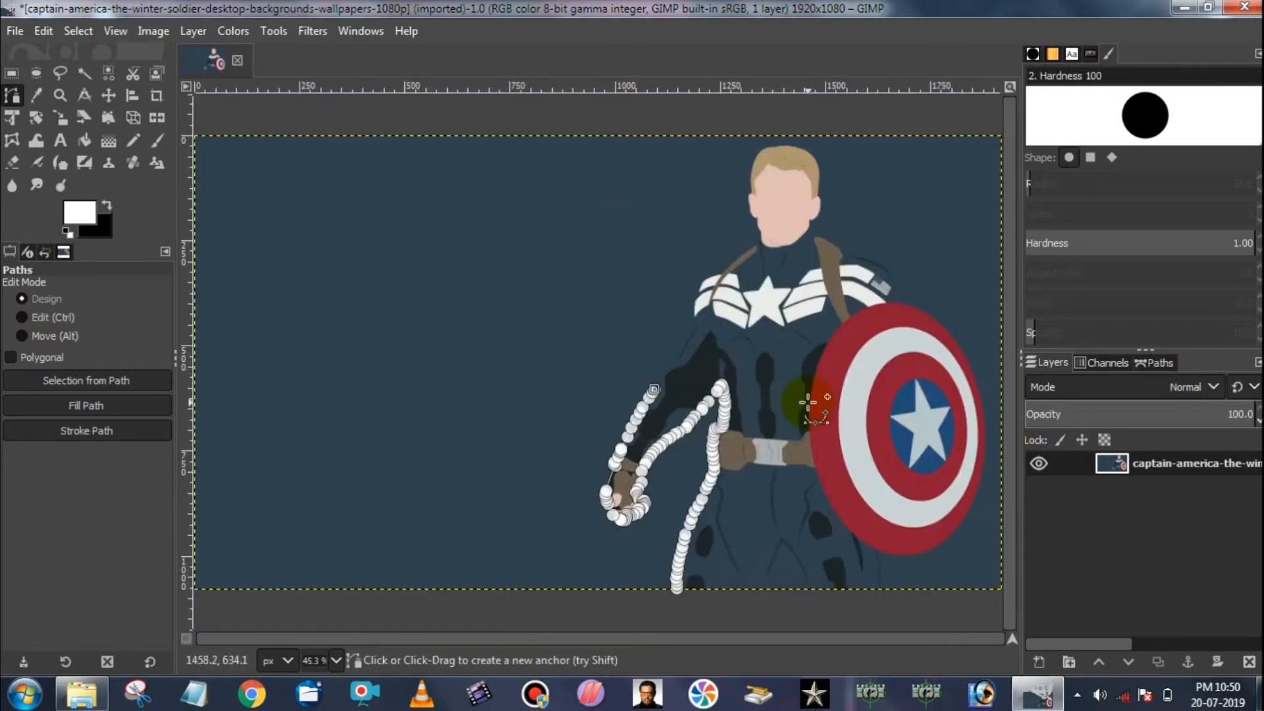
{"action": "scroll", "coordinate": [856, 461], "scroll_direction": "up", "scroll_amount": 3}
{"action": "left_click", "coordinate": [536, 452]}
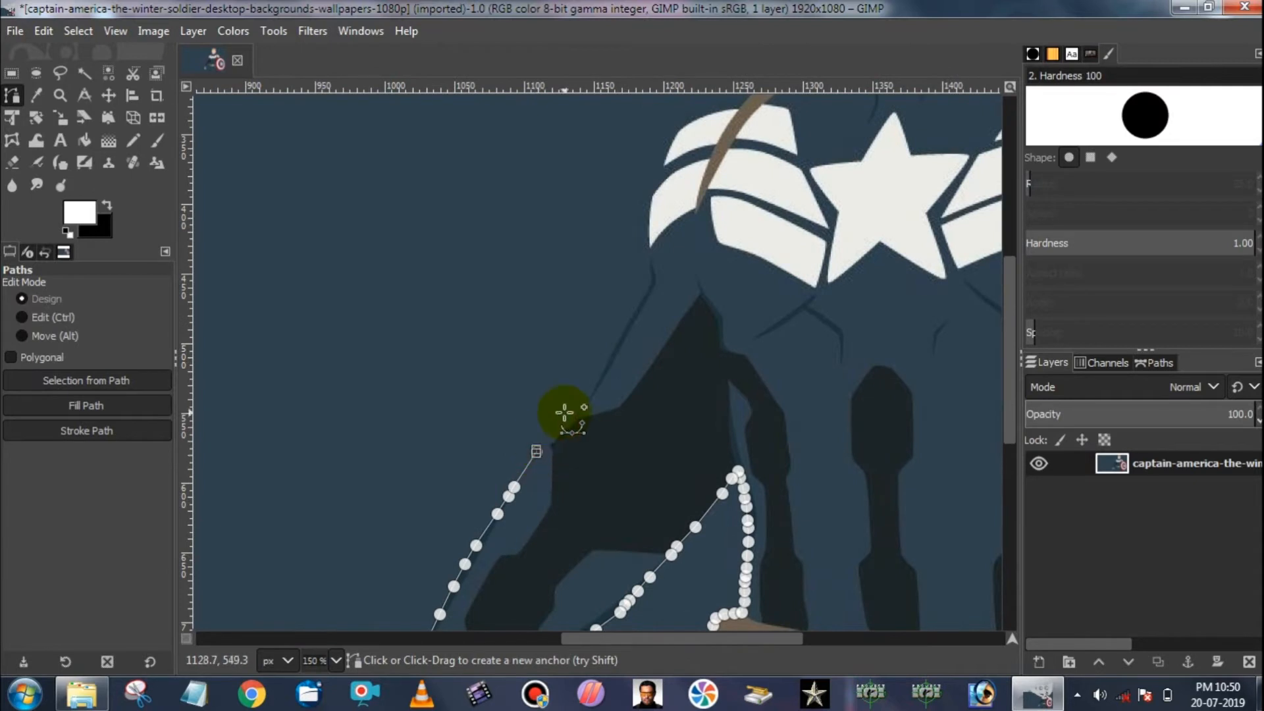
{"action": "left_click", "coordinate": [646, 258]}
{"action": "key", "text": "ctrl+z"}
{"action": "key", "text": "ctrl+z"}
{"action": "left_click", "coordinate": [647, 257]}
{"action": "left_click", "coordinate": [651, 245]}
{"action": "left_click", "coordinate": [649, 198]}
{"action": "left_click", "coordinate": [654, 170]}
{"action": "left_click", "coordinate": [661, 154]}
- Trace the path over the top of the white shoulder patch to where the brown strap crosses it
{"action": "scroll", "coordinate": [661, 154], "scroll_direction": "up", "scroll_amount": 3}
{"action": "scroll", "coordinate": [1009, 300], "scroll_direction": "up", "scroll_amount": 5}
{"action": "left_click", "coordinate": [708, 335]}
{"action": "key", "text": "ctrl"}
{"action": "scroll", "coordinate": [487, 286], "scroll_direction": "down", "scroll_amount": 3}
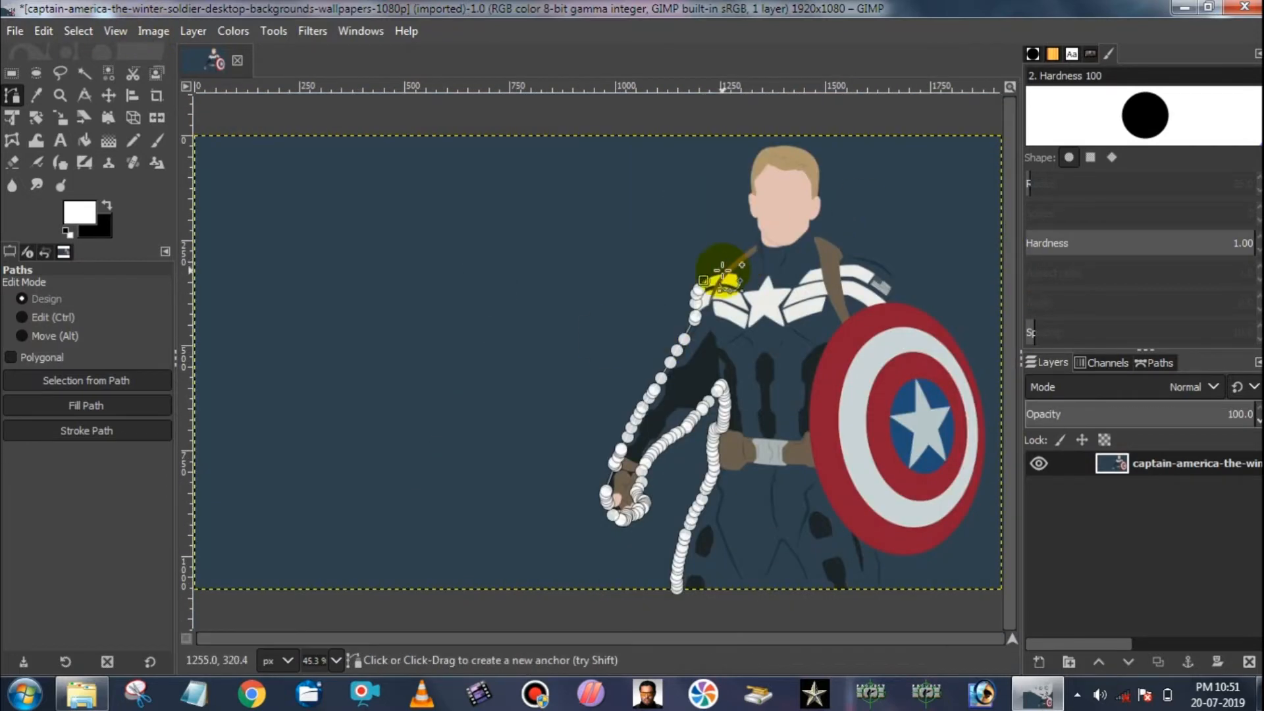
{"action": "scroll", "coordinate": [701, 250], "scroll_direction": "up", "scroll_amount": 3}
{"action": "left_click", "coordinate": [637, 259]}
{"action": "left_click", "coordinate": [652, 252]}
{"action": "left_click", "coordinate": [672, 248]}
{"action": "left_click", "coordinate": [696, 245]}
{"action": "left_click", "coordinate": [713, 245]}
- Extend the path along the upper edge of the brown shoulder strap towards the neck
{"action": "left_click", "coordinate": [725, 231]}
{"action": "left_click", "coordinate": [740, 215]}
{"action": "left_click", "coordinate": [752, 200]}
{"action": "left_click", "coordinate": [776, 176]}
{"action": "left_click", "coordinate": [799, 156]}
{"action": "left_click", "coordinate": [824, 127]}
- Continue the path from the strap up the neck and along the jaw to the base of the left ear
{"action": "scroll", "coordinate": [1008, 262], "scroll_direction": "up", "scroll_amount": 4}
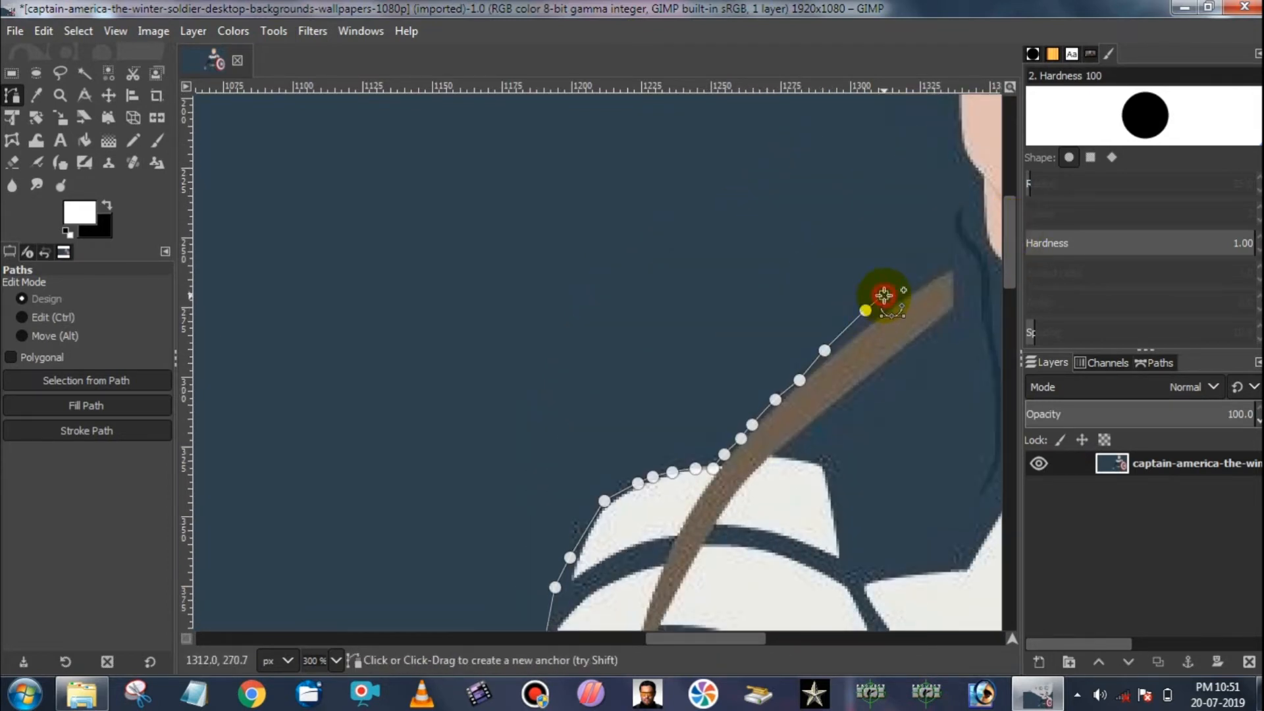
{"action": "left_click", "coordinate": [962, 207]}
{"action": "left_click", "coordinate": [975, 191]}
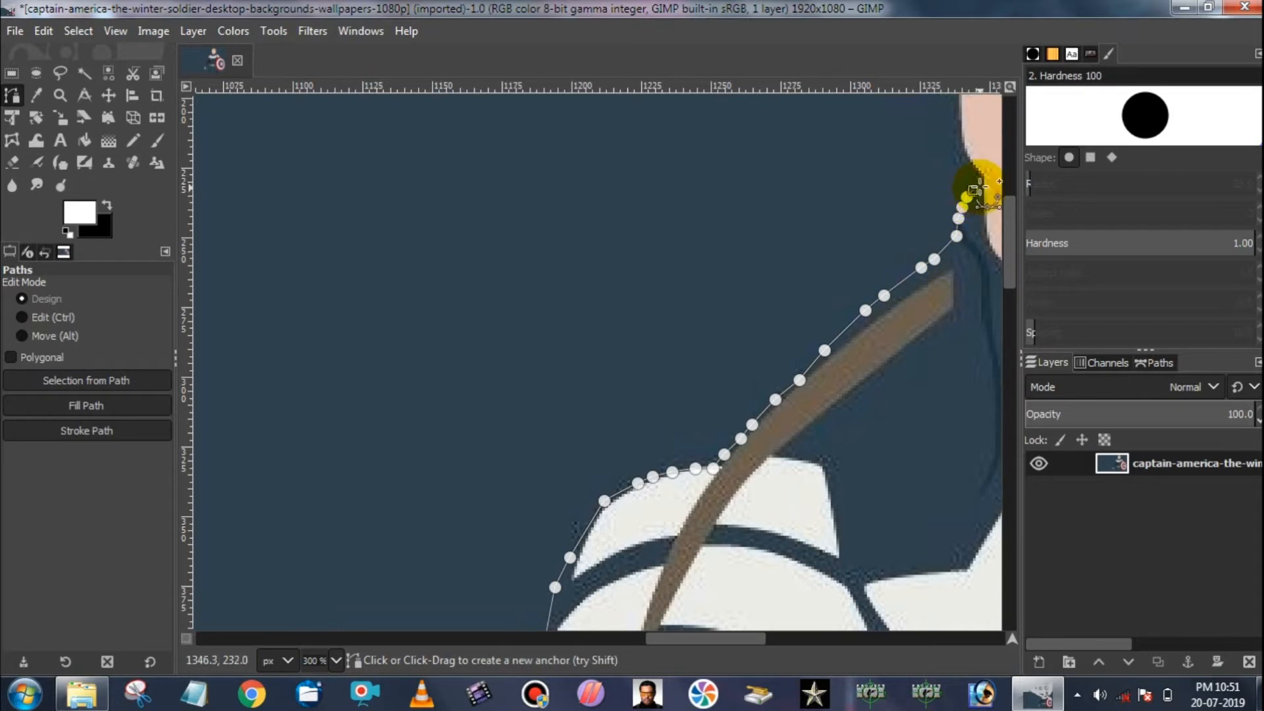
{"action": "left_click", "coordinate": [966, 153]}
{"action": "scroll", "coordinate": [991, 207], "scroll_direction": "up", "scroll_amount": 5}
{"action": "left_click", "coordinate": [960, 379]}
- Trace the path around the outer edge of the left ear from the lobe to its top
{"action": "scroll", "coordinate": [888, 537], "scroll_direction": "up", "scroll_amount": 1}
{"action": "left_click_drag", "start_coordinate": [747, 638], "coordinate": [777, 638]}
{"action": "left_click", "coordinate": [689, 326]}
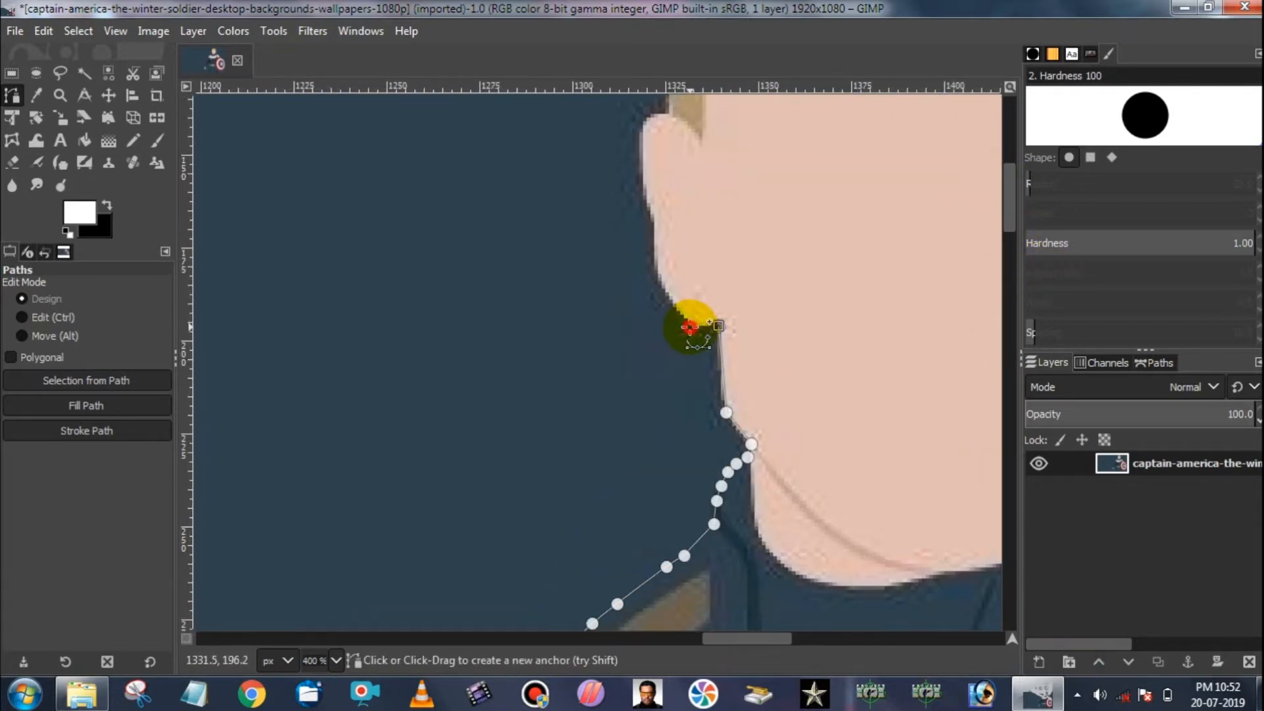
{"action": "left_click", "coordinate": [657, 285]}
{"action": "left_click", "coordinate": [654, 221]}
{"action": "left_click", "coordinate": [642, 207]}
{"action": "left_click", "coordinate": [638, 126]}
{"action": "left_click", "coordinate": [653, 115]}
{"action": "left_click", "coordinate": [665, 111]}
- Extend the path up the left side of the hair from the ear to the crown
{"action": "scroll", "coordinate": [1001, 230], "scroll_direction": "up", "scroll_amount": 6}
{"action": "left_click", "coordinate": [660, 308]}
{"action": "left_click", "coordinate": [664, 265]}
{"action": "left_click", "coordinate": [675, 230]}
{"action": "left_click", "coordinate": [681, 194]}
{"action": "left_click", "coordinate": [694, 160]}
{"action": "left_click", "coordinate": [718, 117]}
- Trace the path across the top of the hair from the left side past the middle of the head
{"action": "left_click_drag", "start_coordinate": [753, 636], "coordinate": [787, 637]}
{"action": "left_click_drag", "start_coordinate": [1010, 172], "coordinate": [1009, 151]}
{"action": "left_click", "coordinate": [456, 220]}
{"action": "left_click", "coordinate": [475, 210]}
{"action": "left_click", "coordinate": [500, 208]}
{"action": "left_click", "coordinate": [532, 203]}
{"action": "left_click", "coordinate": [552, 203]}
{"action": "left_click", "coordinate": [580, 192]}
{"action": "left_click", "coordinate": [608, 192]}
{"action": "left_click", "coordinate": [656, 187]}
{"action": "left_click", "coordinate": [687, 191]}
{"action": "left_click", "coordinate": [722, 194]}
- Continue the path over the right curve of the hair and down its side towards the ear
{"action": "left_click", "coordinate": [771, 206]}
{"action": "left_click", "coordinate": [797, 217]}
{"action": "left_click", "coordinate": [832, 232]}
{"action": "left_click", "coordinate": [868, 258]}
{"action": "left_click", "coordinate": [887, 277]}
{"action": "left_click", "coordinate": [911, 305]}
{"action": "left_click", "coordinate": [927, 334]}
{"action": "left_click", "coordinate": [952, 404]}
{"action": "left_click", "coordinate": [952, 439]}
- Trace the path around the right ear and down to the side of the jaw
{"action": "scroll", "coordinate": [1015, 210], "scroll_direction": "down", "scroll_amount": 5}
{"action": "left_click", "coordinate": [940, 328]}
{"action": "left_click", "coordinate": [953, 345]}
{"action": "left_click", "coordinate": [959, 357]}
{"action": "left_click", "coordinate": [961, 390]}
{"action": "left_click", "coordinate": [955, 462]}
{"action": "left_click", "coordinate": [939, 498]}
{"action": "left_click", "coordinate": [866, 549]}
{"action": "left_click", "coordinate": [860, 606]}
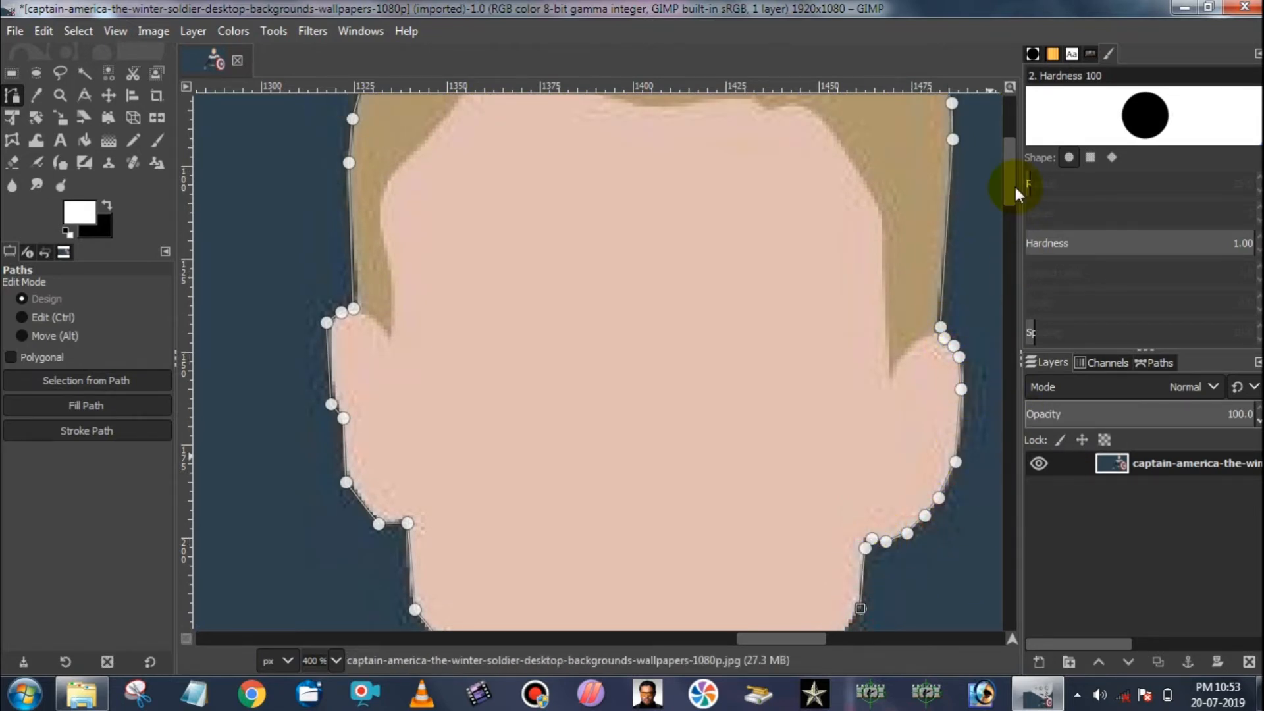
- Extend the path from the right side of the jaw over the right shoulder strap to the start of the shoulder line
{"action": "scroll", "coordinate": [1015, 187], "scroll_direction": "down", "scroll_amount": 4}
{"action": "left_click", "coordinate": [910, 418]}
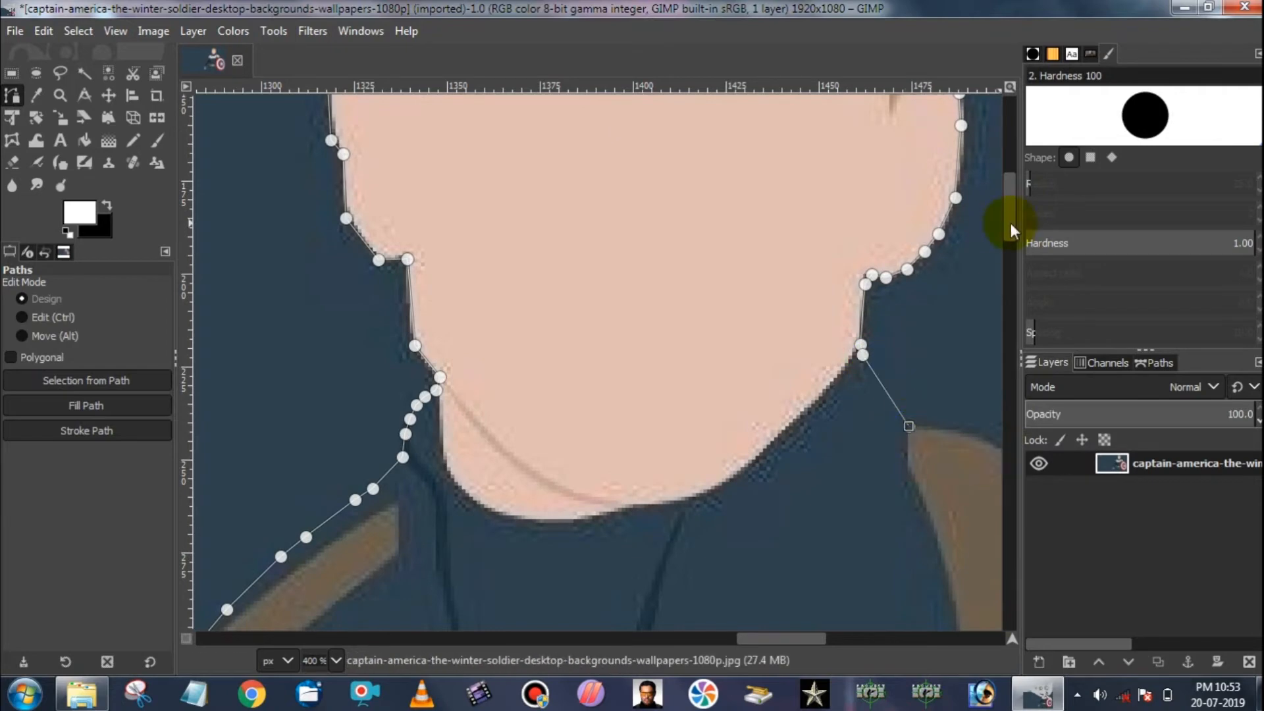
{"action": "scroll", "coordinate": [1002, 219], "scroll_direction": "down", "scroll_amount": 2}
{"action": "left_click_drag", "start_coordinate": [816, 640], "coordinate": [902, 646]}
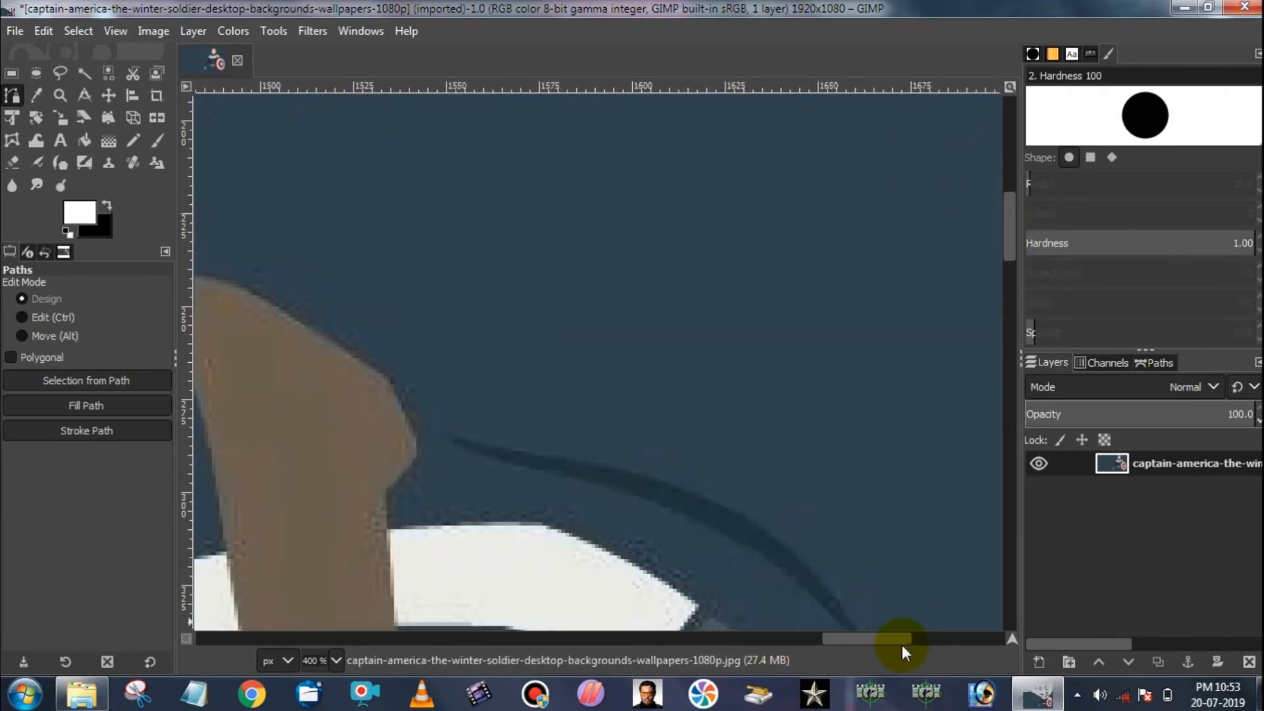
{"action": "left_click", "coordinate": [219, 277]}
{"action": "left_click", "coordinate": [386, 375]}
{"action": "left_click", "coordinate": [418, 423]}
{"action": "left_click", "coordinate": [460, 439]}
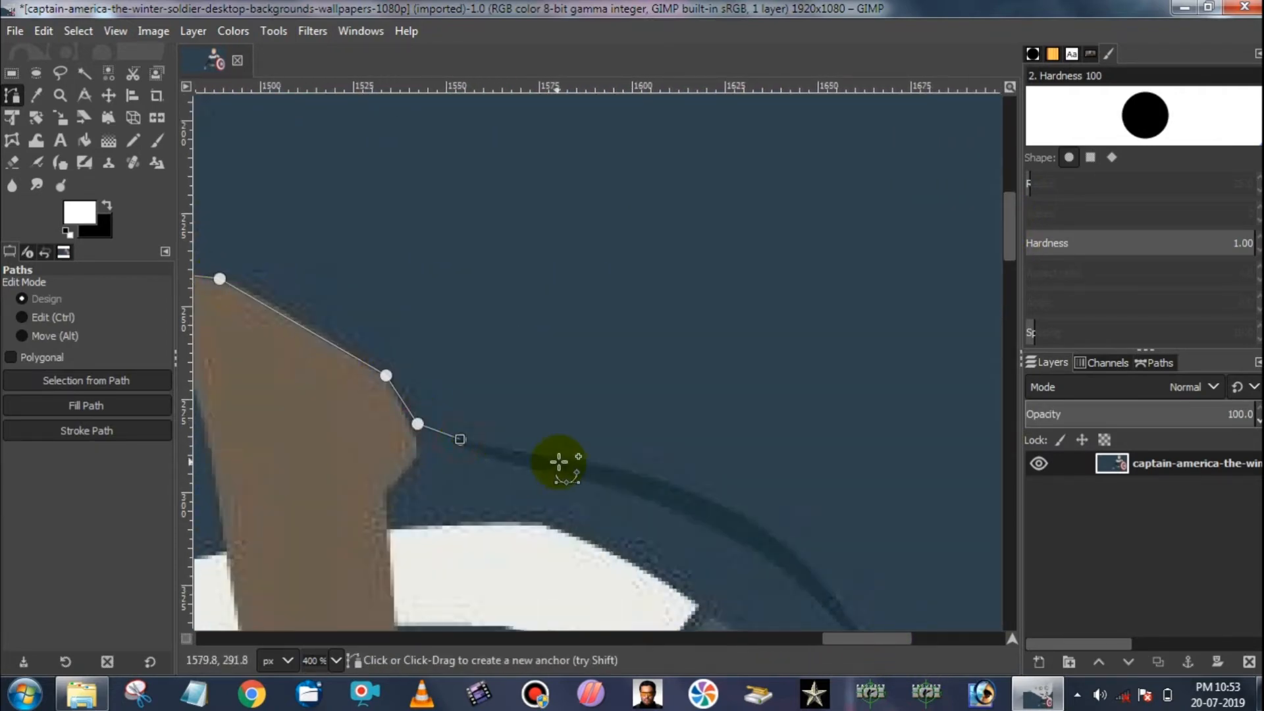
- Continue the path along the dark curve of the right shoulder towards the upper arm
{"action": "left_click", "coordinate": [647, 482]}
{"action": "left_click", "coordinate": [705, 498]}
{"action": "left_click", "coordinate": [768, 529]}
{"action": "left_click_drag", "start_coordinate": [1010, 240], "coordinate": [1010, 279]}
{"action": "left_click", "coordinate": [814, 278]}
{"action": "left_click", "coordinate": [845, 314]}
{"action": "key", "text": "shift+ctrl+j"}
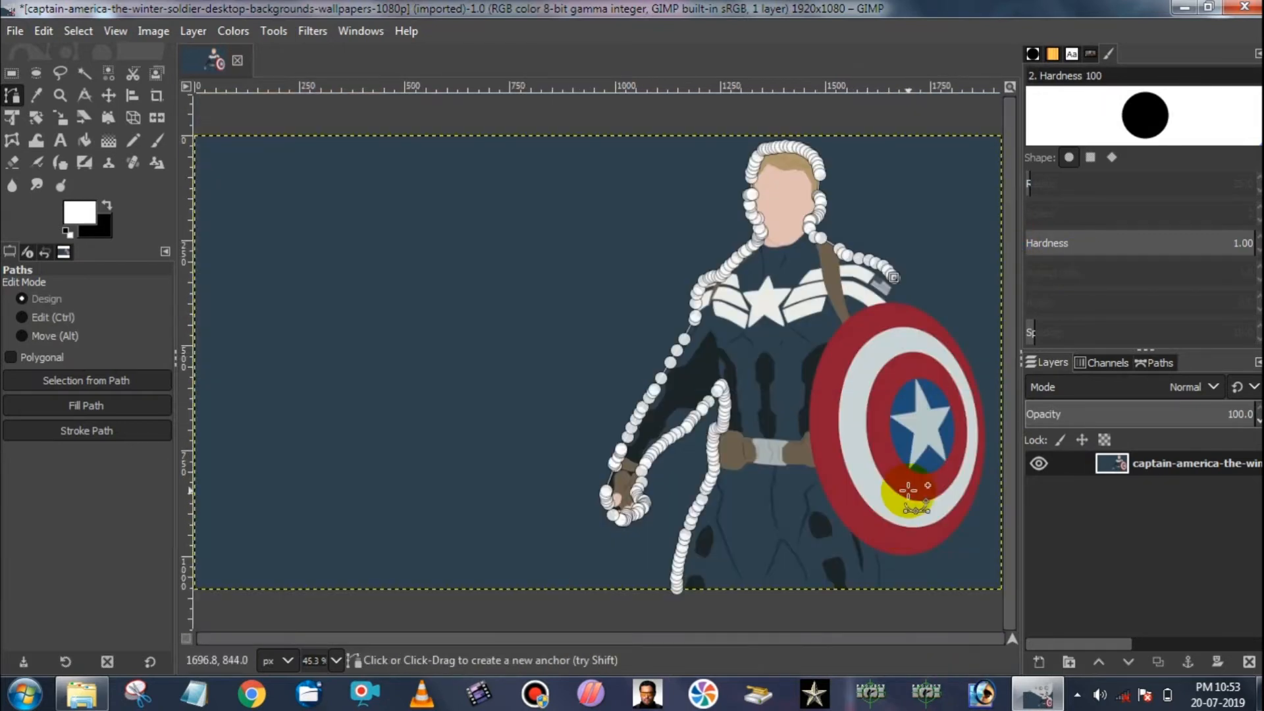
- Trace the path down the outer edge of the right upper arm beside the flag patch to the shield's rim
{"action": "scroll", "coordinate": [909, 490], "scroll_direction": "up", "scroll_amount": 3}
{"action": "left_click", "coordinate": [1001, 334]}
{"action": "key", "text": "ctrl+z"}
{"action": "left_click_drag", "start_coordinate": [1012, 331], "coordinate": [1012, 193]}
{"action": "scroll", "coordinate": [891, 339], "scroll_direction": "up", "scroll_amount": 2}
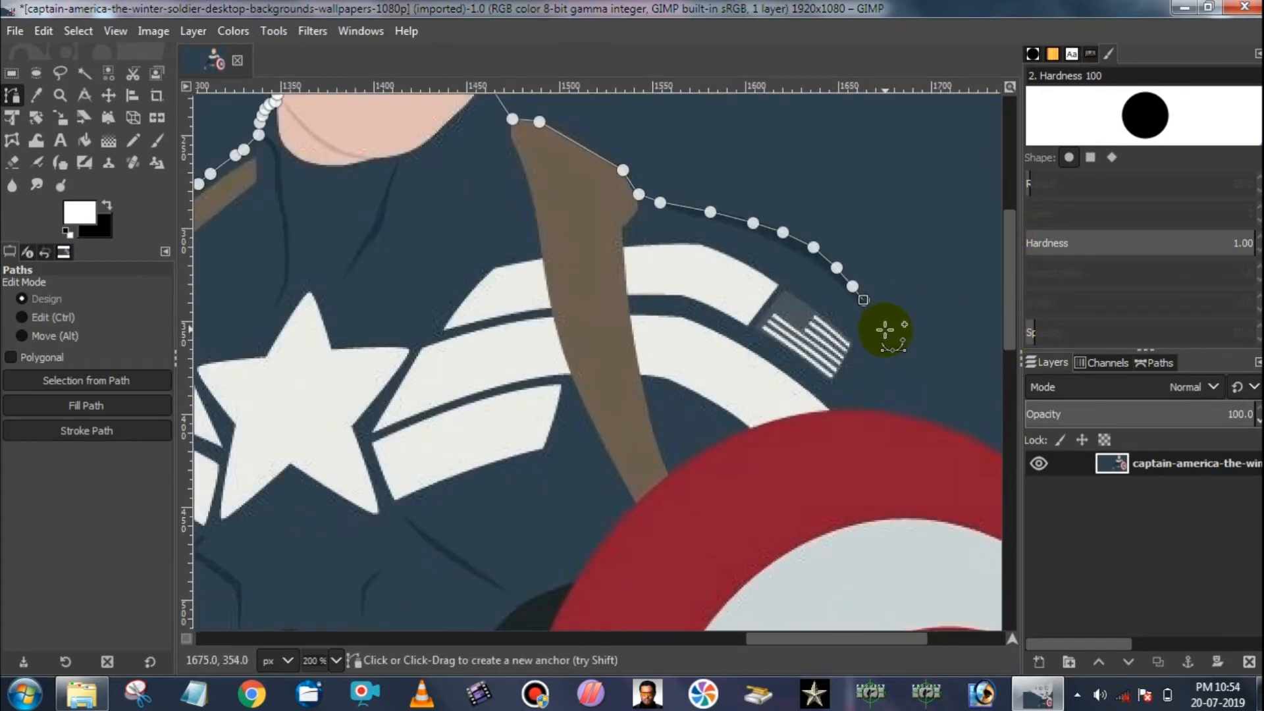
{"action": "left_click", "coordinate": [894, 366]}
{"action": "left_click", "coordinate": [894, 389]}
{"action": "left_click", "coordinate": [894, 408]}
{"action": "scroll", "coordinate": [1010, 353], "scroll_direction": "down", "scroll_amount": 2}
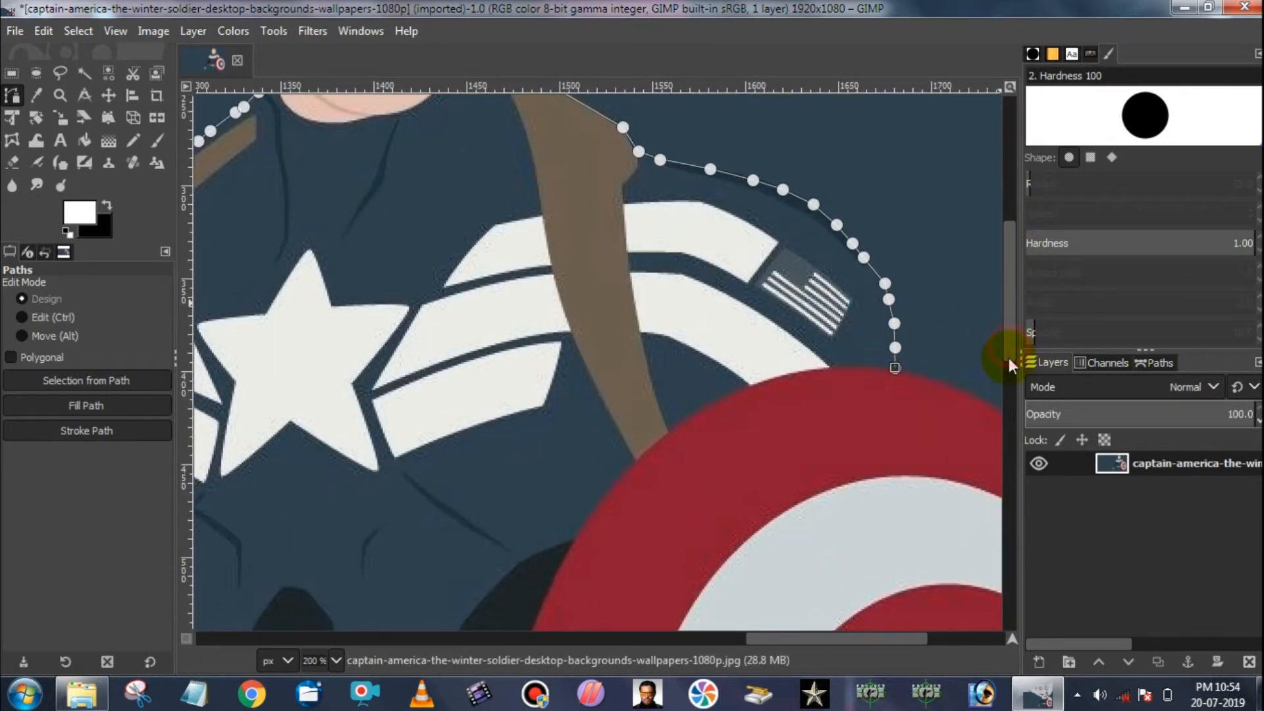
- Trace the path along the upper-right curve of the shield's outer red rim
{"action": "scroll", "coordinate": [869, 421], "scroll_direction": "up", "scroll_amount": 2}
{"action": "left_click_drag", "start_coordinate": [838, 639], "coordinate": [905, 660]}
{"action": "left_click", "coordinate": [349, 319]}
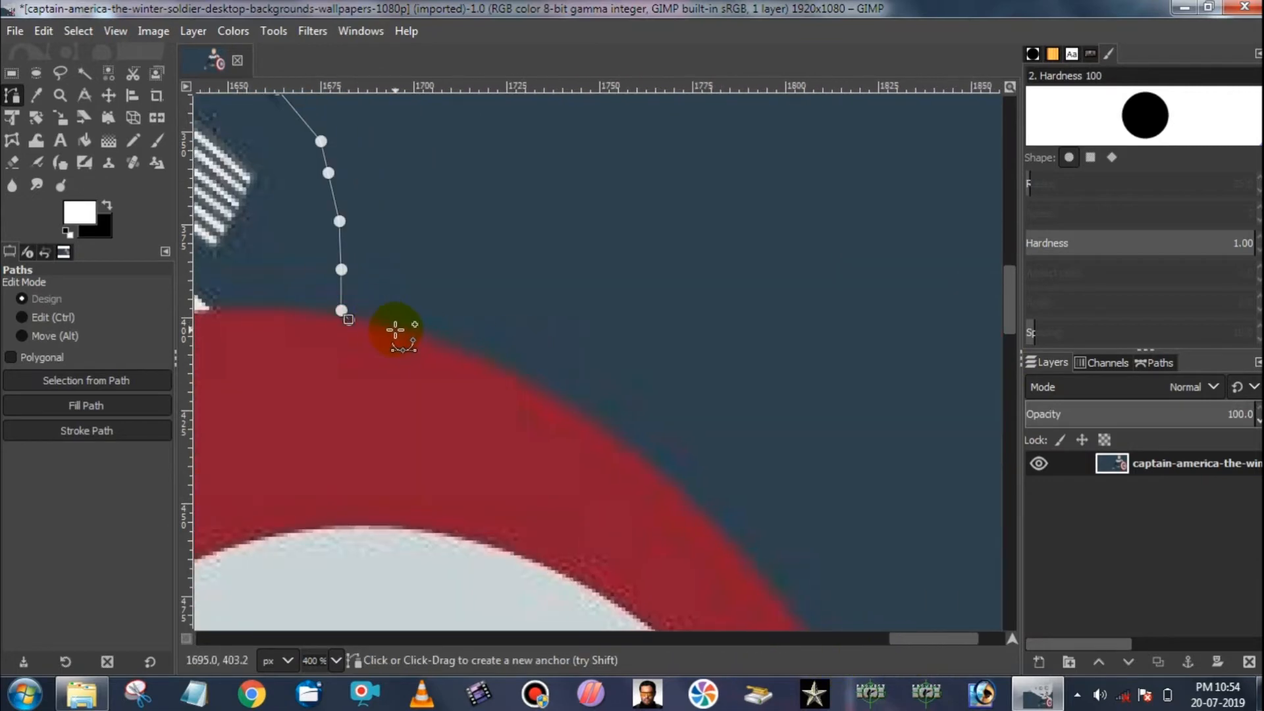
{"action": "left_click", "coordinate": [650, 467]}
{"action": "left_click", "coordinate": [685, 499]}
{"action": "left_click", "coordinate": [716, 529]}
{"action": "left_click_drag", "start_coordinate": [1010, 318], "coordinate": [1010, 367]}
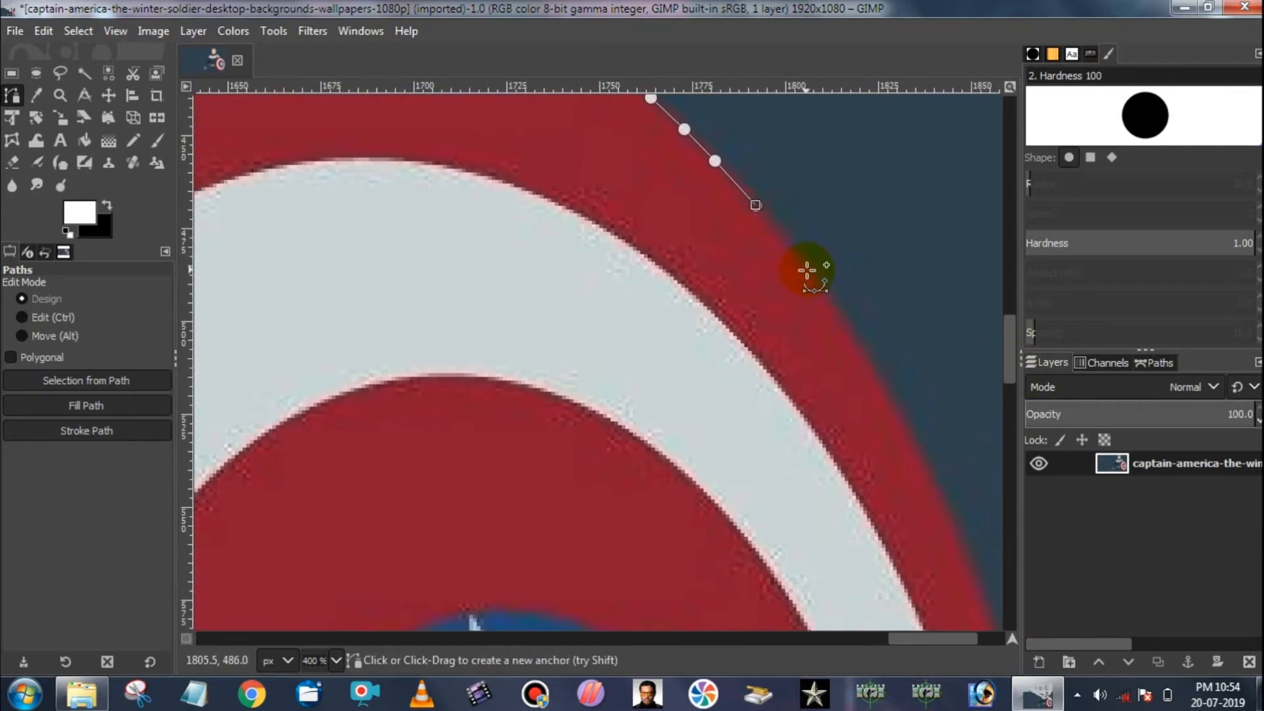
- Continue the path down the shield's right rim until level with the central star's right arm
{"action": "left_click", "coordinate": [941, 499]}
{"action": "left_click", "coordinate": [961, 545]}
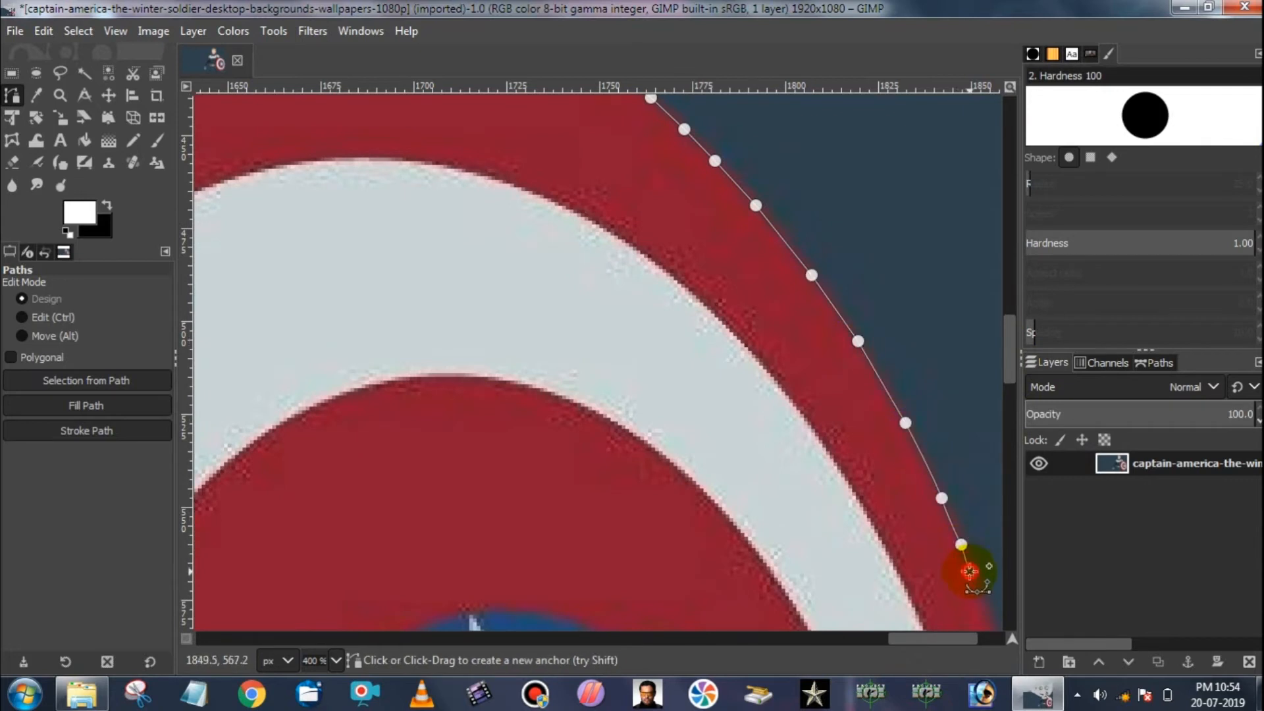
{"action": "left_click", "coordinate": [969, 572]}
{"action": "left_click_drag", "start_coordinate": [1012, 350], "coordinate": [1012, 392]}
{"action": "left_click_drag", "start_coordinate": [947, 638], "coordinate": [980, 639]}
{"action": "left_click", "coordinate": [787, 380]}
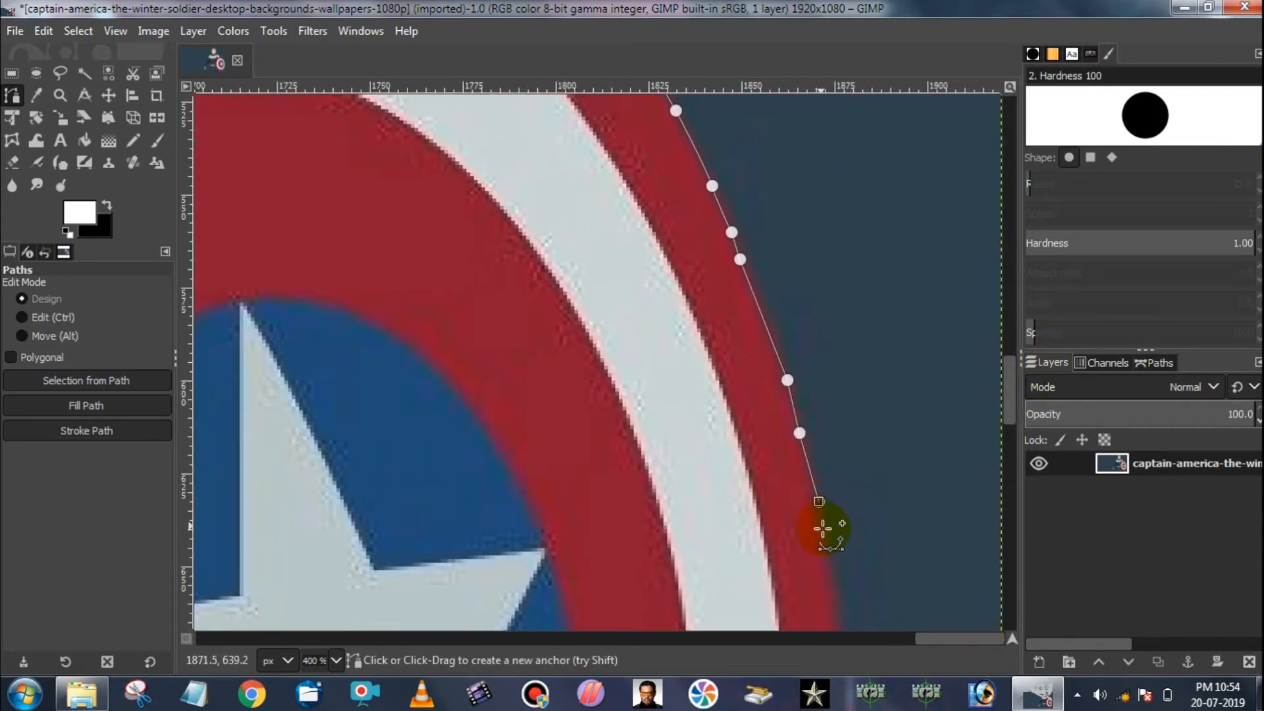
- Trace the path down the rest of the shield's right side and around its lower-right rim
{"action": "left_click", "coordinate": [1008, 446]}
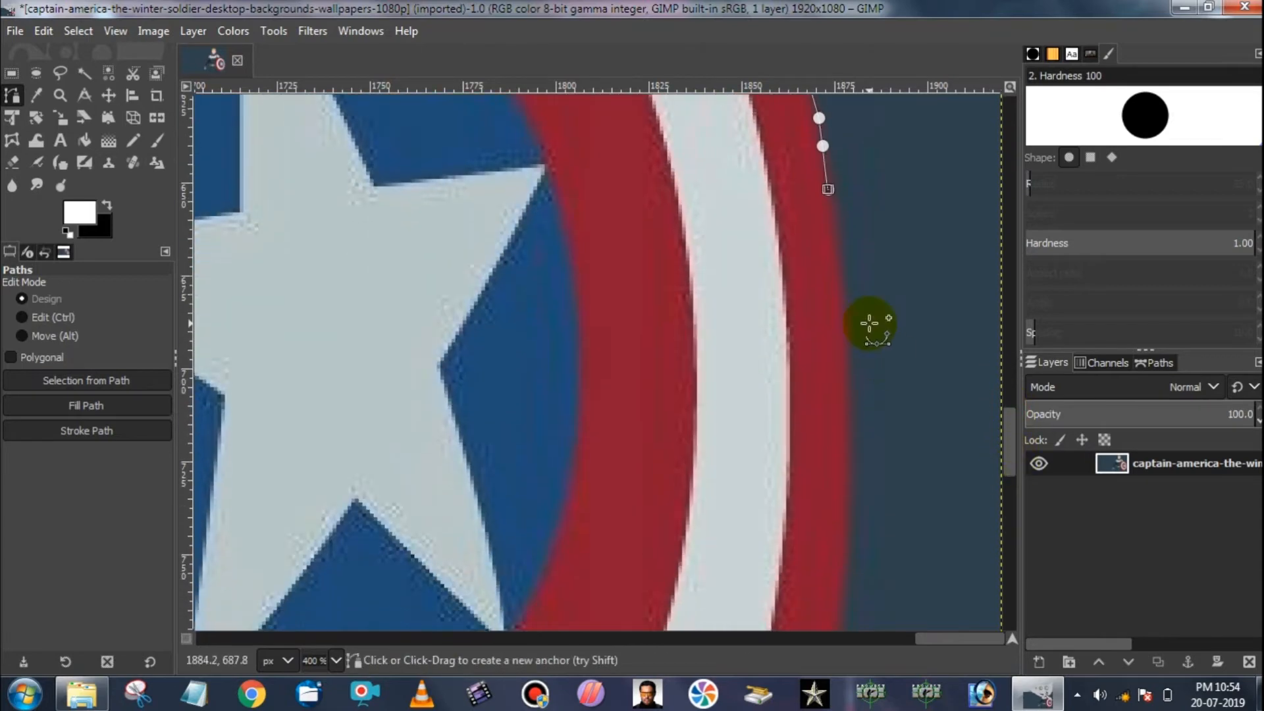
{"action": "left_click", "coordinate": [840, 614]}
{"action": "left_click_drag", "start_coordinate": [1010, 433], "coordinate": [1010, 500]}
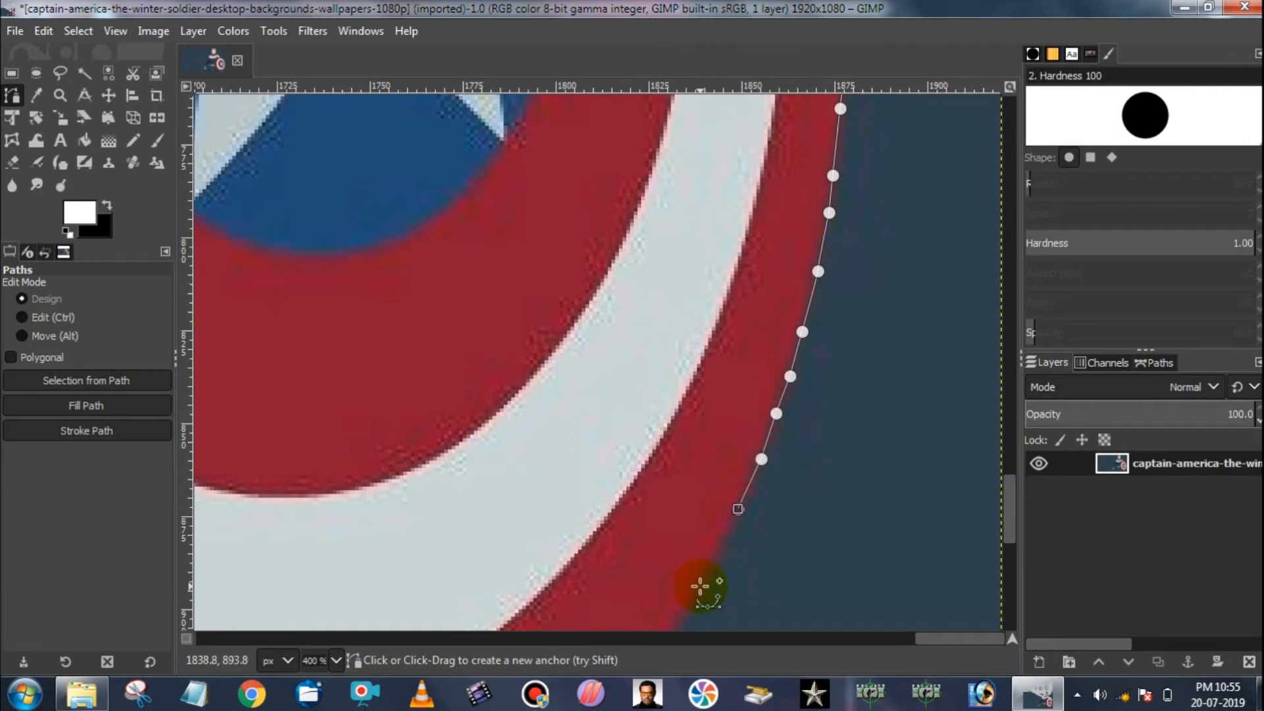
{"action": "left_click_drag", "start_coordinate": [1011, 489], "coordinate": [1011, 540]}
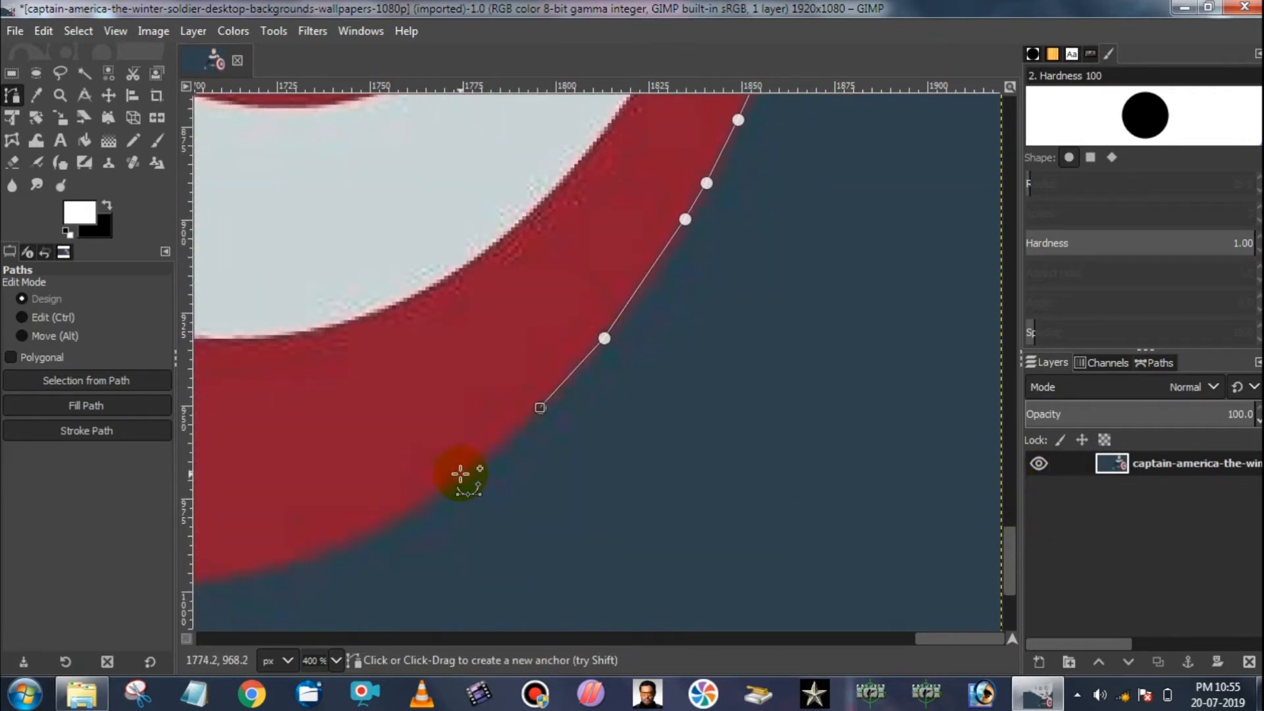
{"action": "left_click", "coordinate": [232, 576]}
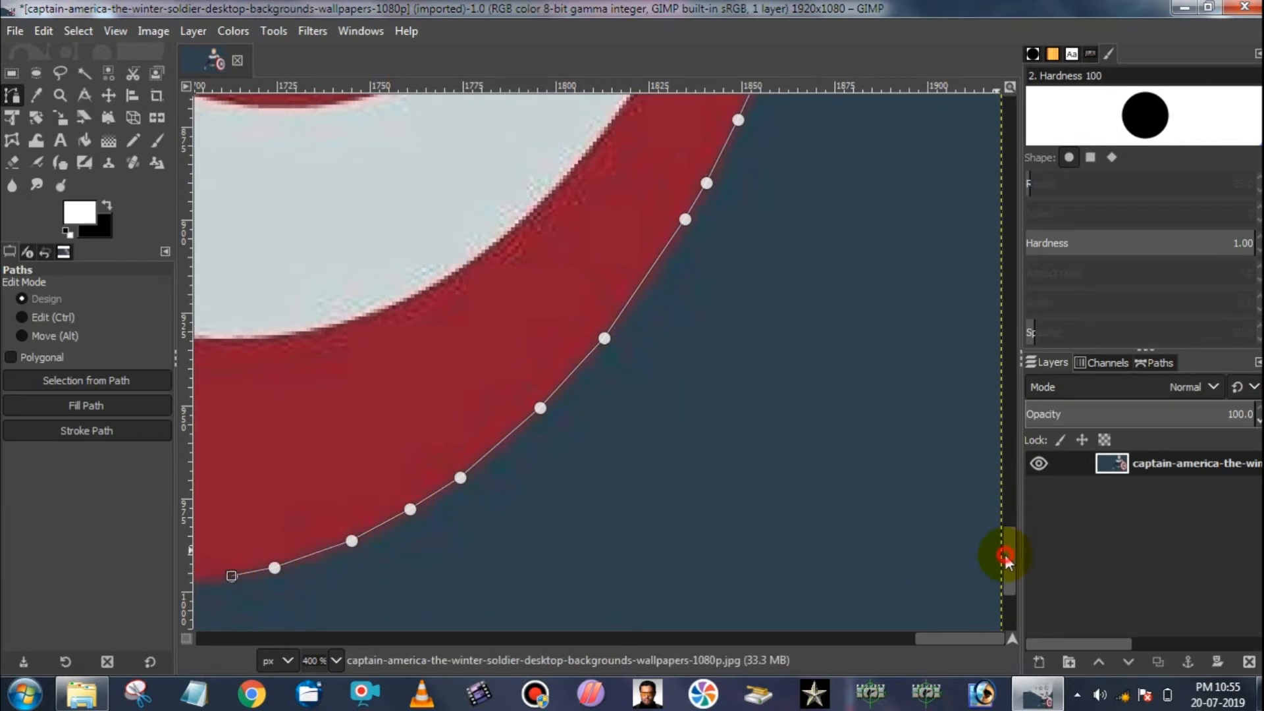
- Extend the path along the shield's bottom rim to where it meets the outer trouser line
{"action": "left_click_drag", "start_coordinate": [1008, 555], "coordinate": [1008, 589]}
{"action": "left_click_drag", "start_coordinate": [960, 636], "coordinate": [873, 636]}
{"action": "left_click_drag", "start_coordinate": [825, 324], "coordinate": [912, 328]}
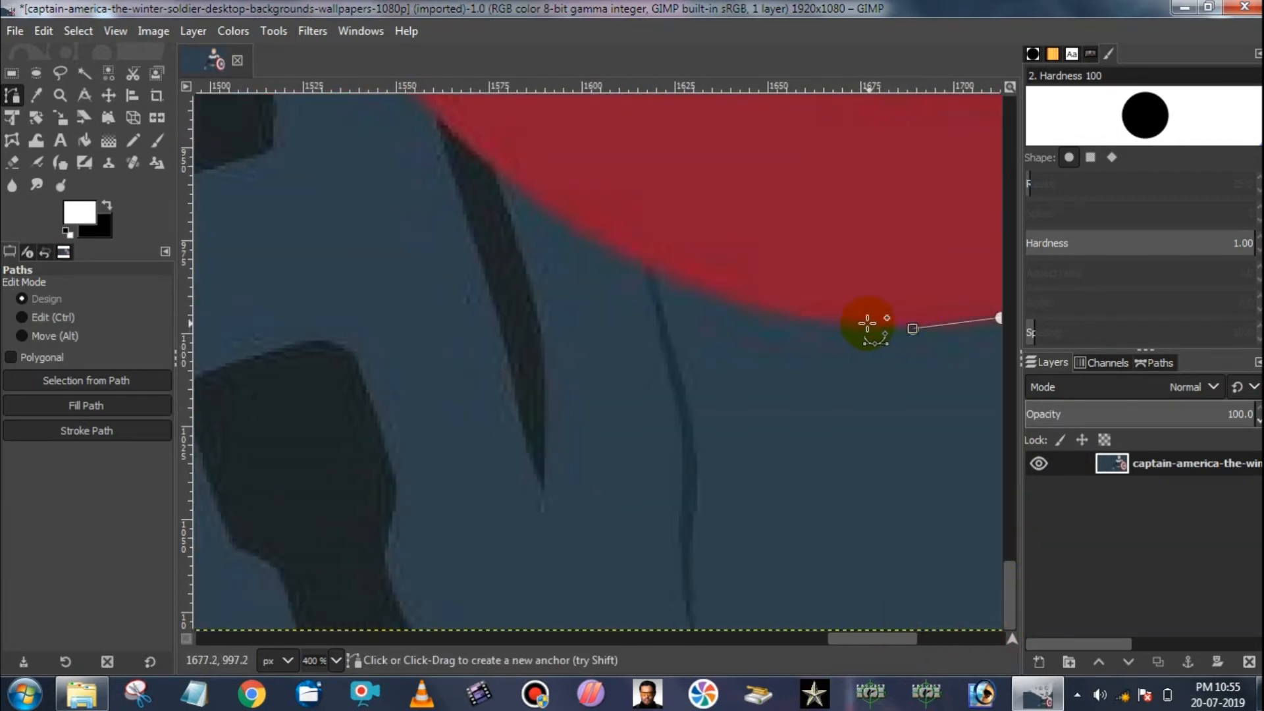
{"action": "left_click", "coordinate": [672, 280]}
{"action": "key", "text": "shift+ctrl+j"}
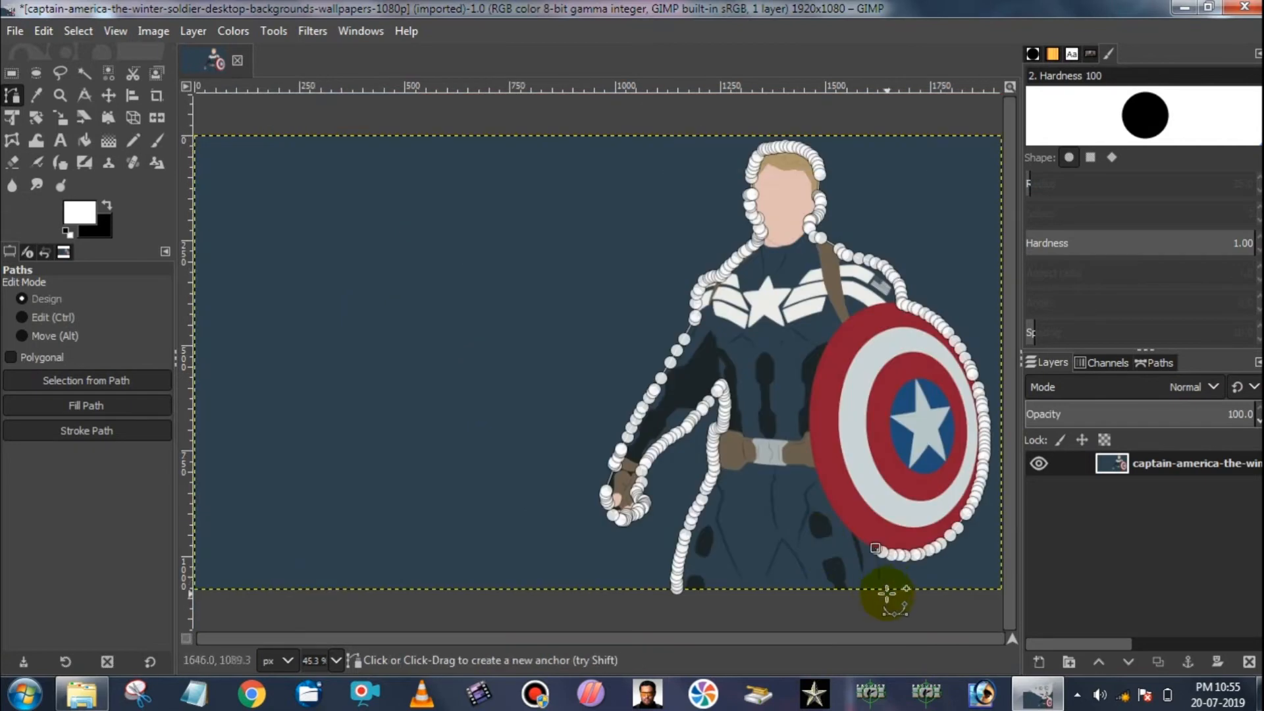
- Trace the path down the trouser line to the image's bottom edge, connect it to the left leg's outline, and select the enclosed figure
{"action": "scroll", "coordinate": [885, 580], "scroll_direction": "up", "scroll_amount": 6}
{"action": "left_click", "coordinate": [848, 592]}
{"action": "scroll", "coordinate": [856, 580], "scroll_direction": "down", "scroll_amount": 3}
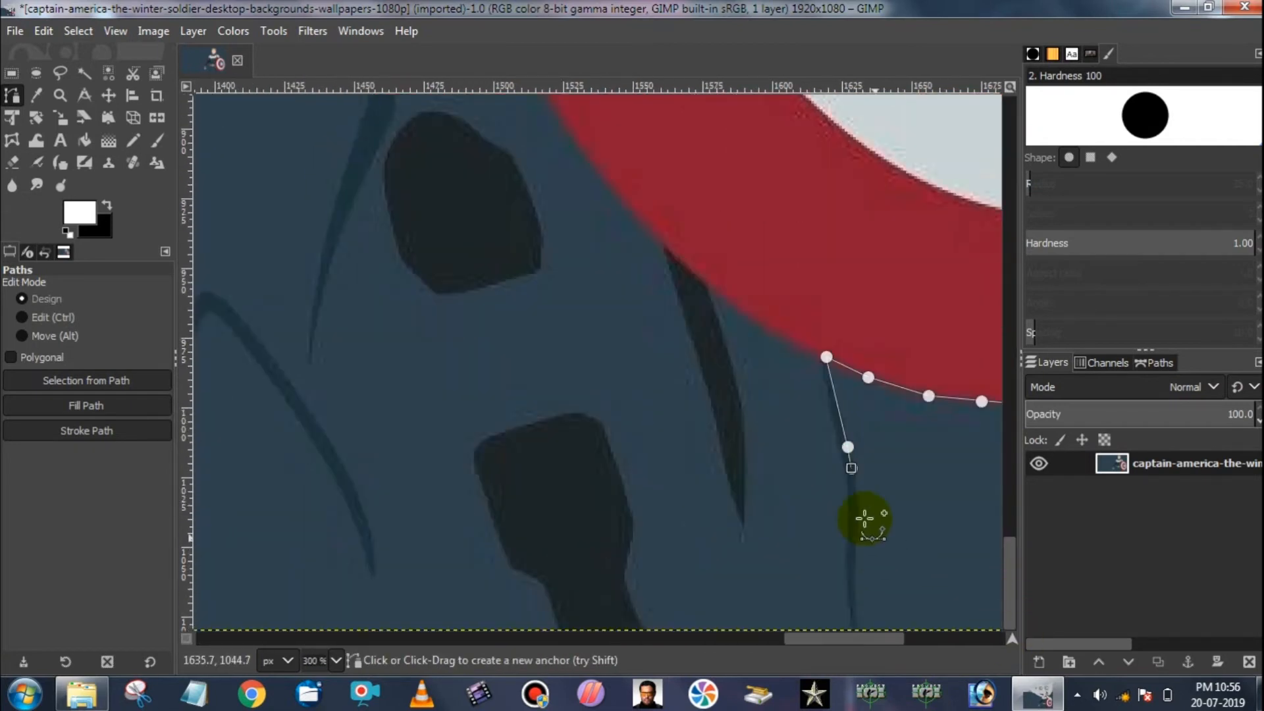
{"action": "left_click", "coordinate": [855, 601]}
{"action": "scroll", "coordinate": [743, 620], "scroll_direction": "left", "scroll_amount": 10}
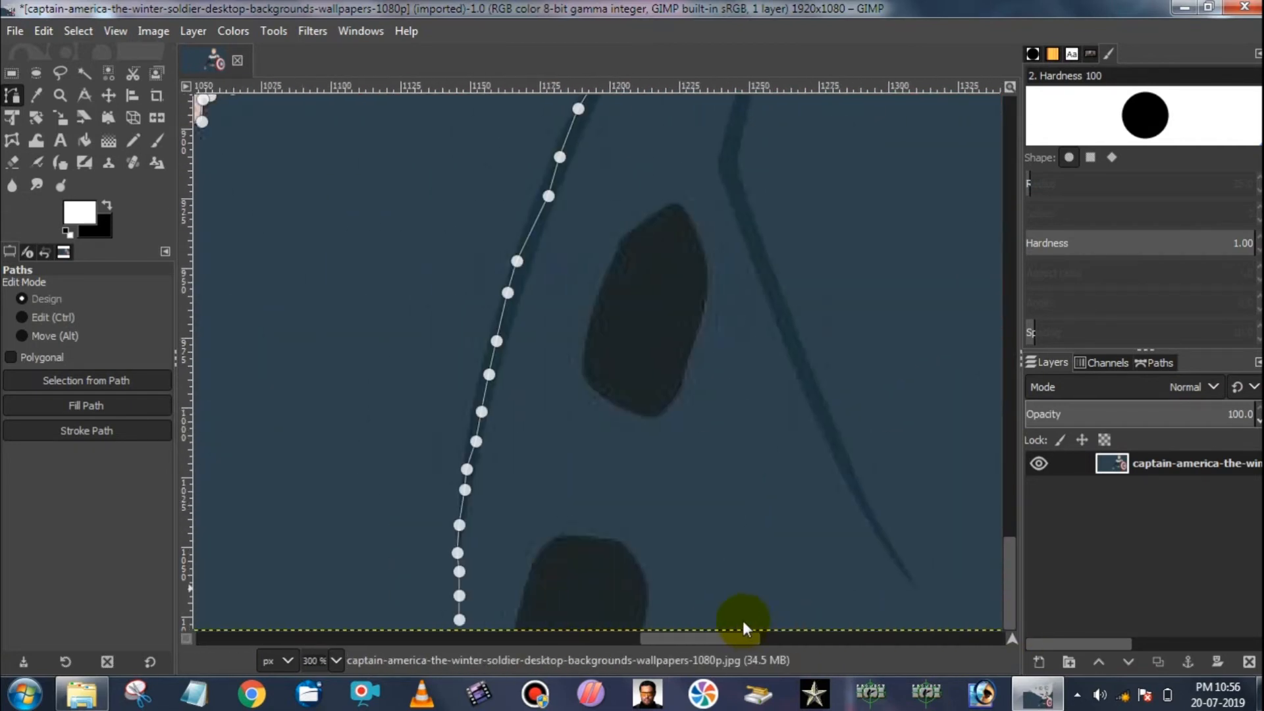
{"action": "left_click", "coordinate": [845, 625]}
{"action": "left_click", "coordinate": [856, 624]}
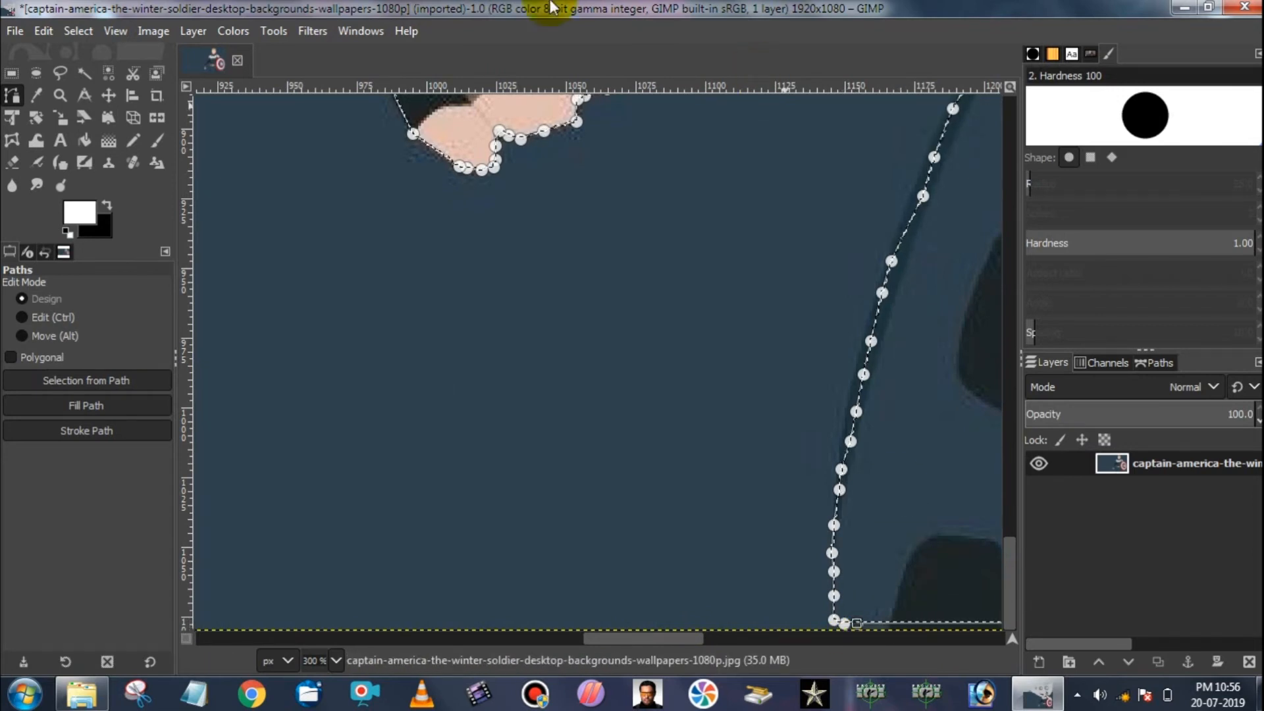
{"action": "key", "text": "shift+ctrl+j"}
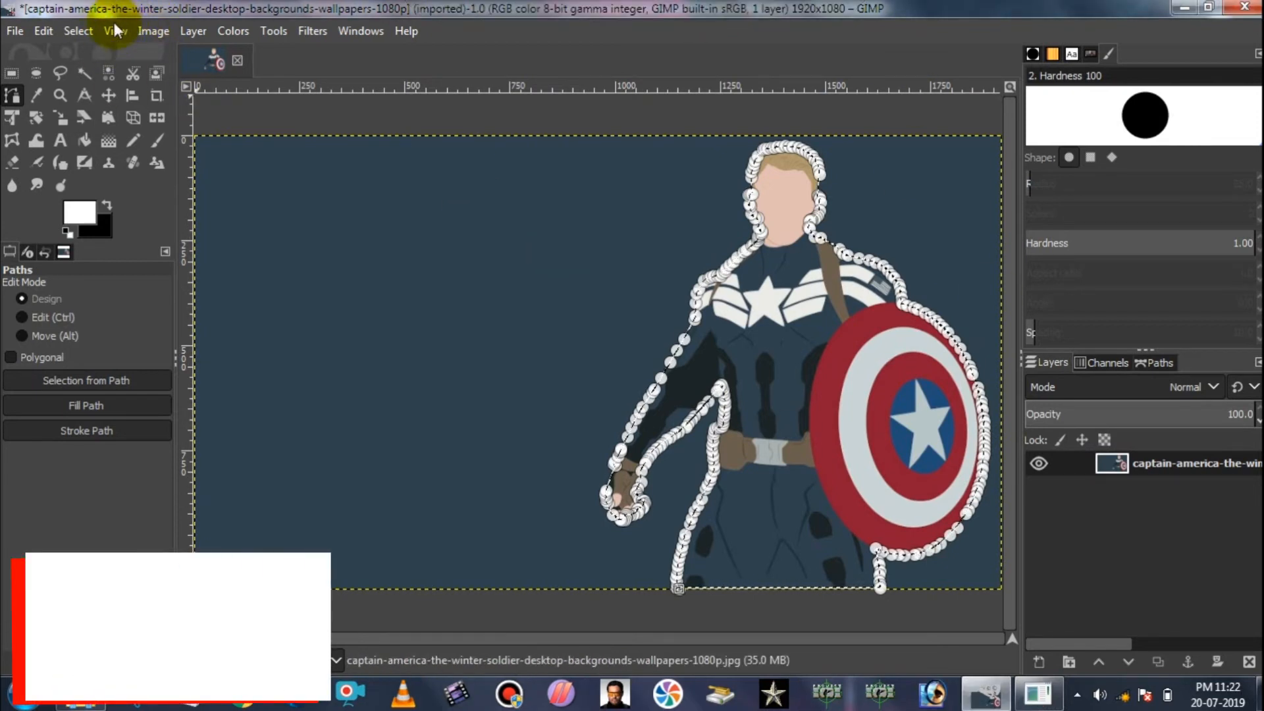
- Grow the figure's selection by 5 px
{"action": "left_click", "coordinate": [77, 31]}
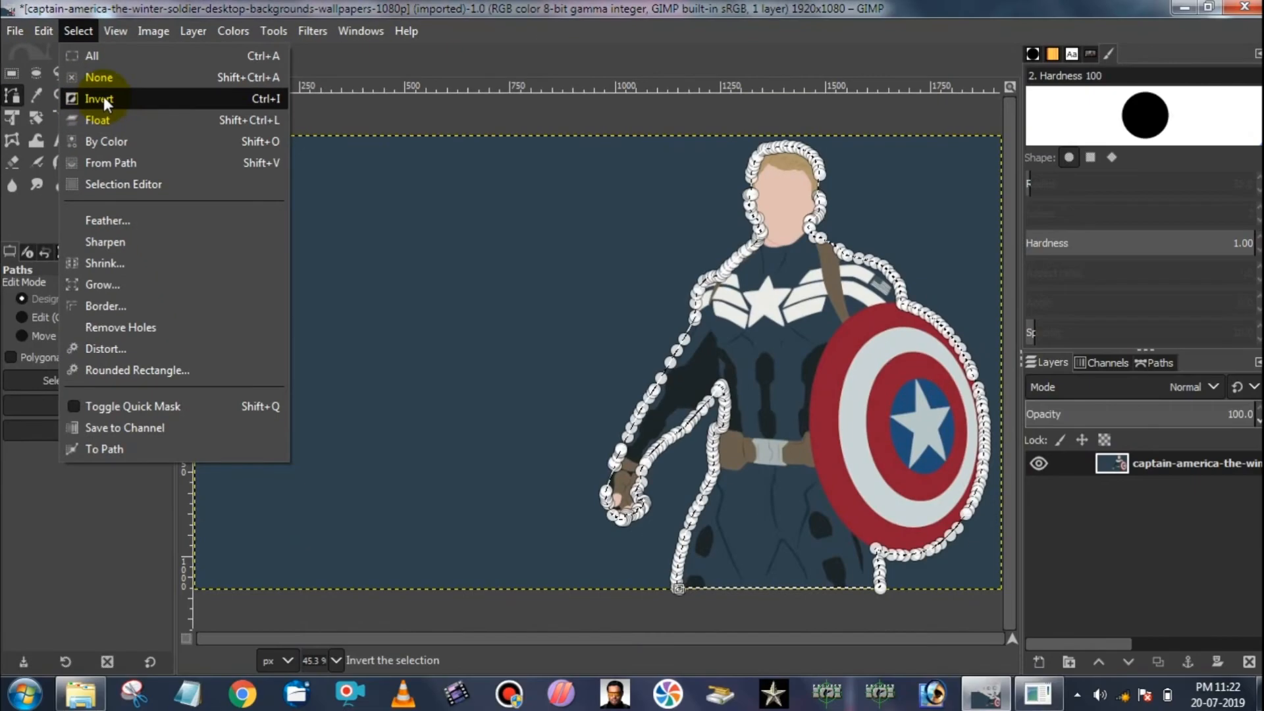
{"action": "left_click", "coordinate": [289, 326]}
{"action": "left_click", "coordinate": [78, 31]}
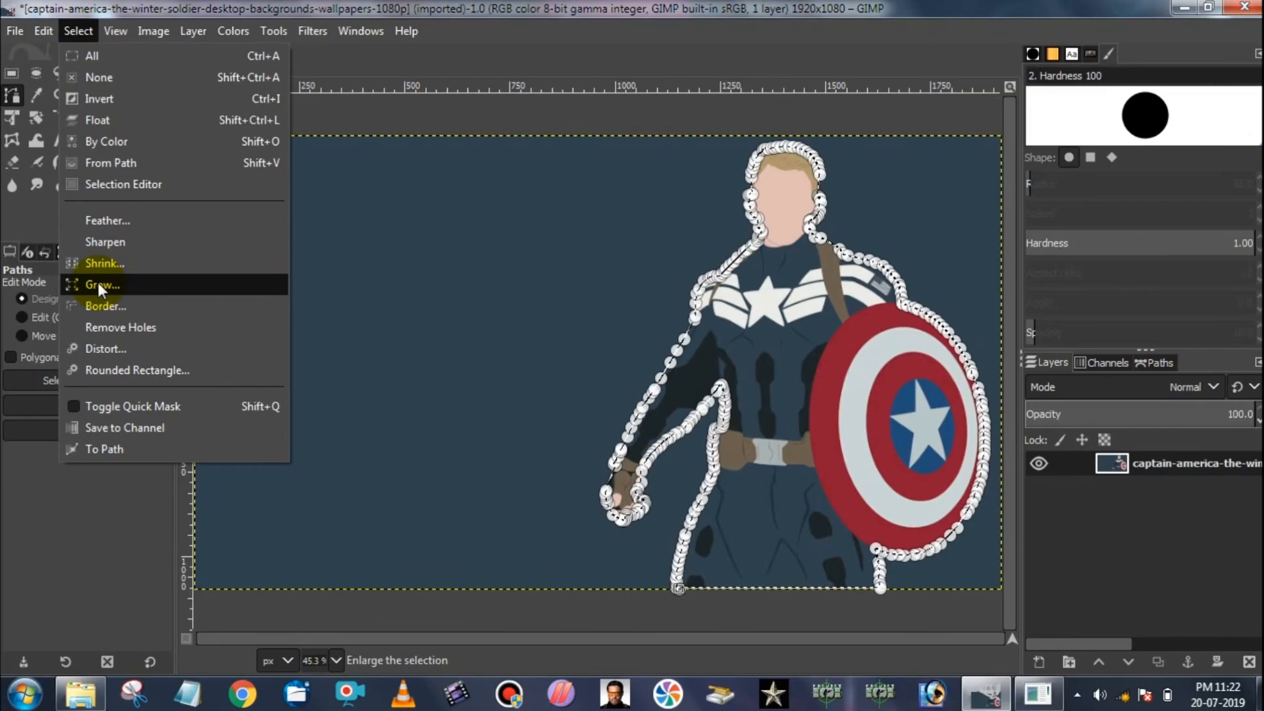
{"action": "left_click", "coordinate": [172, 337]}
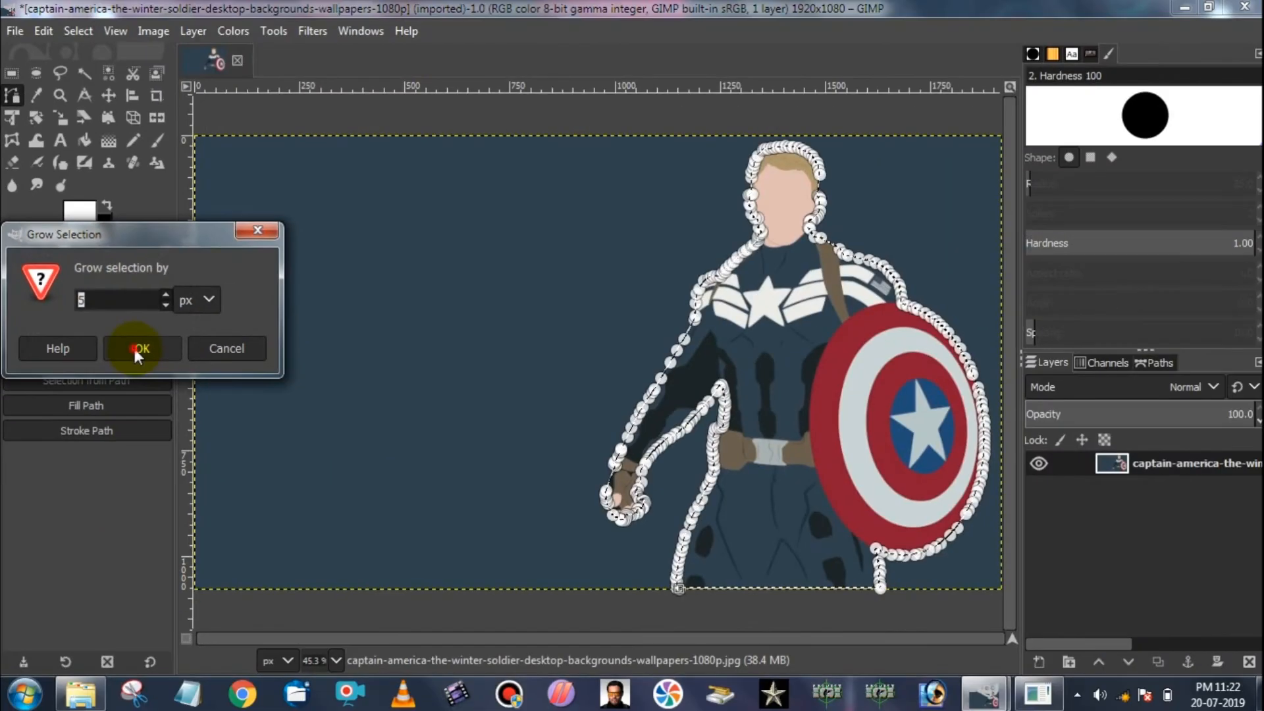
{"action": "left_click", "coordinate": [596, 559]}
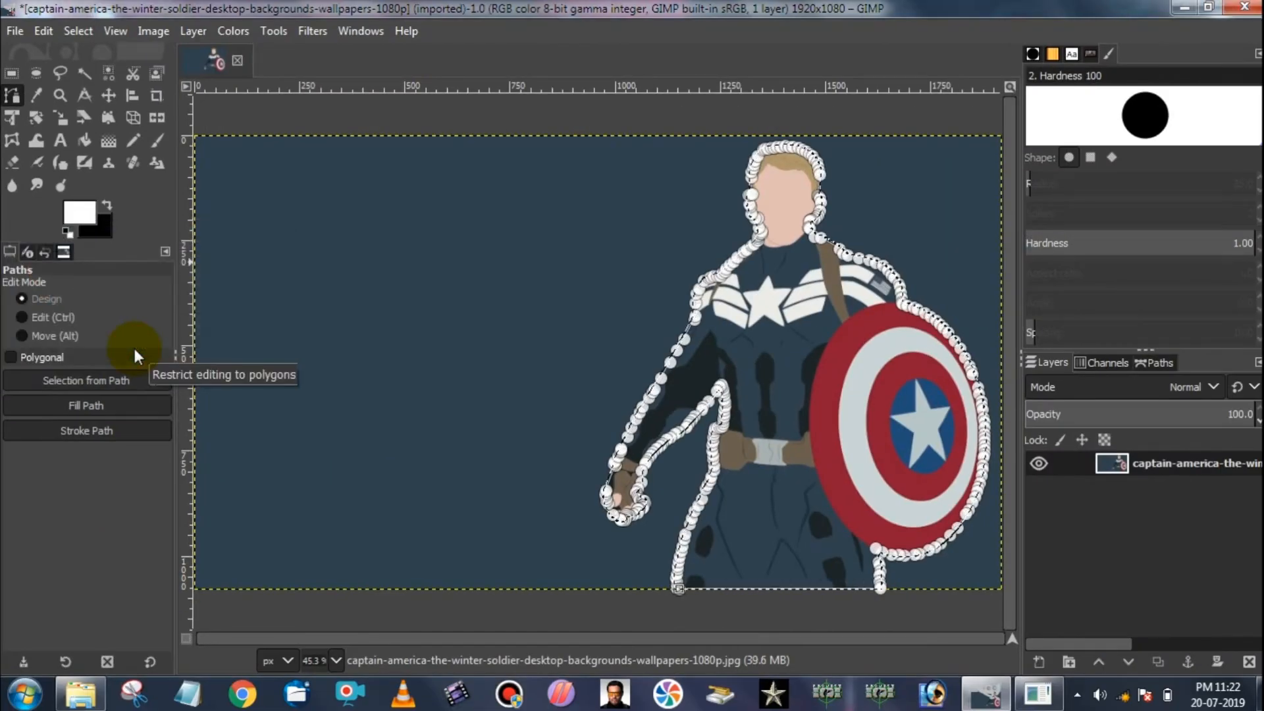
- Stroke the path with a solid white line 8 px wide, and switch to the Rectangle Select tool
{"action": "left_click", "coordinate": [114, 430]}
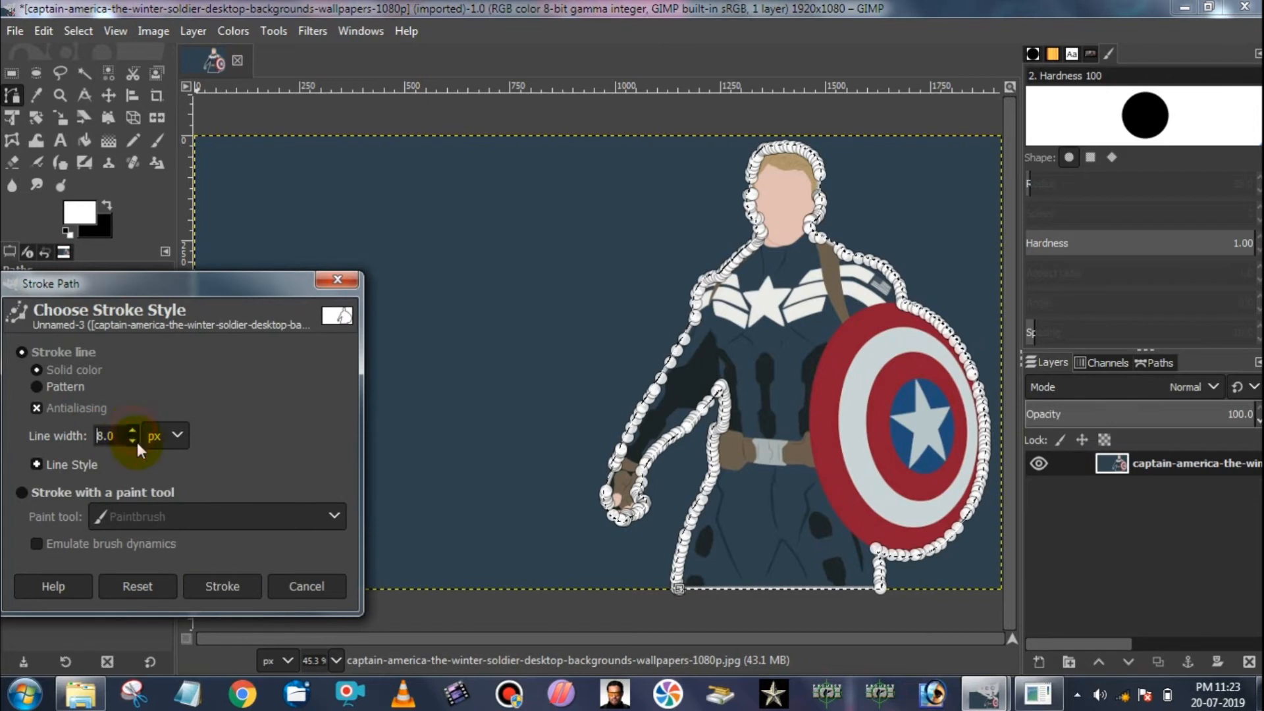
{"action": "left_click", "coordinate": [223, 597]}
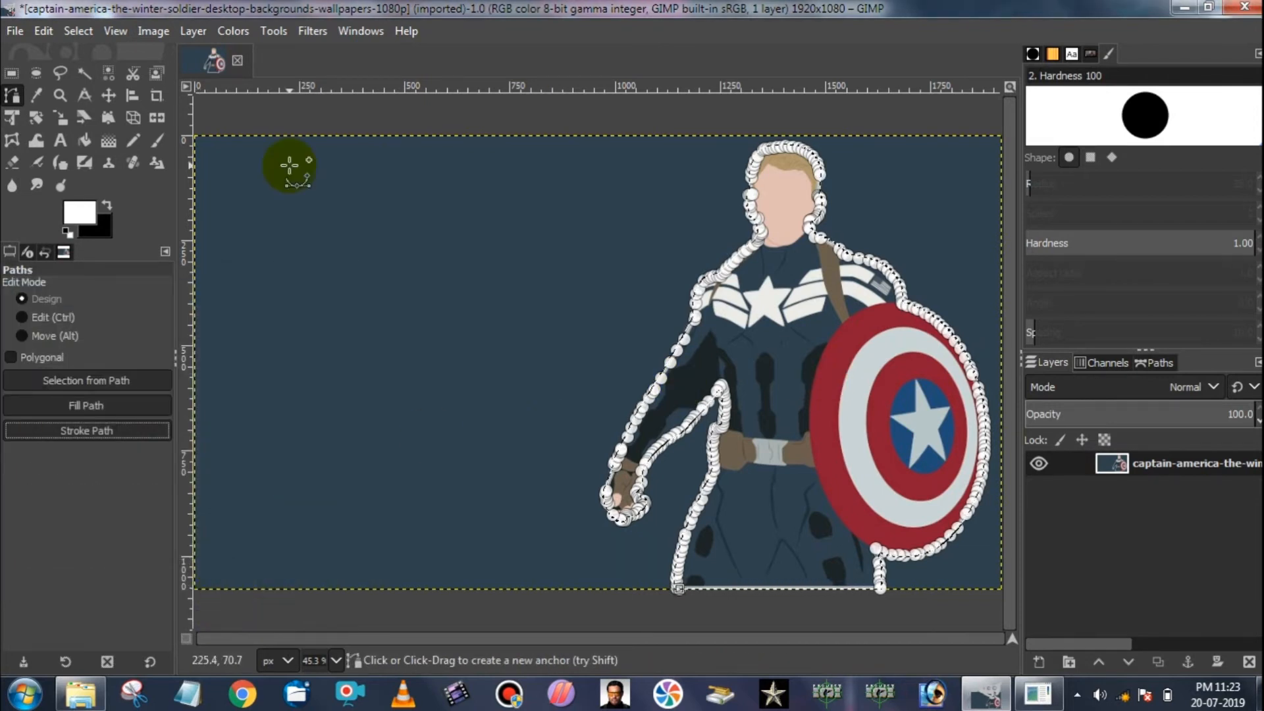
{"action": "left_click", "coordinate": [13, 74]}
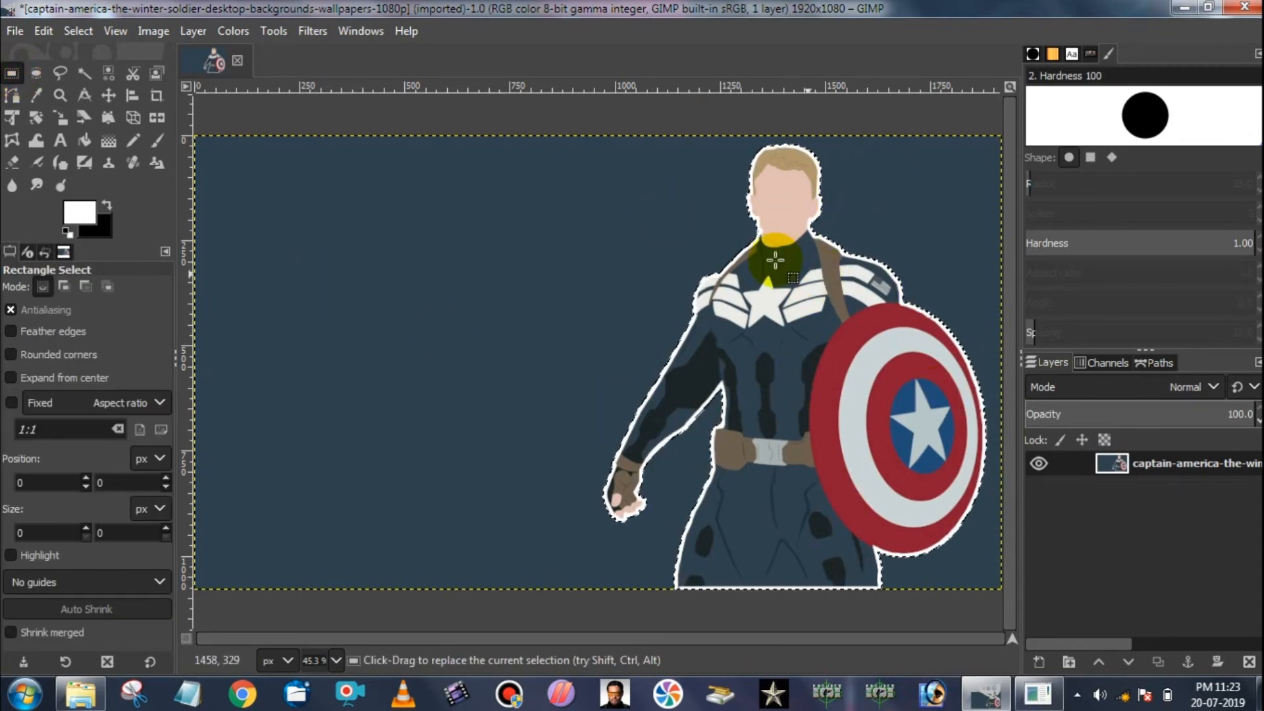
- Export the image to drive D: as captain-america-the-winter-soldier-desktop-backgrounds-wallpapers-1080psdm.jpg and open the exported file in Windows Photo Viewer
{"action": "left_click", "coordinate": [15, 31]}
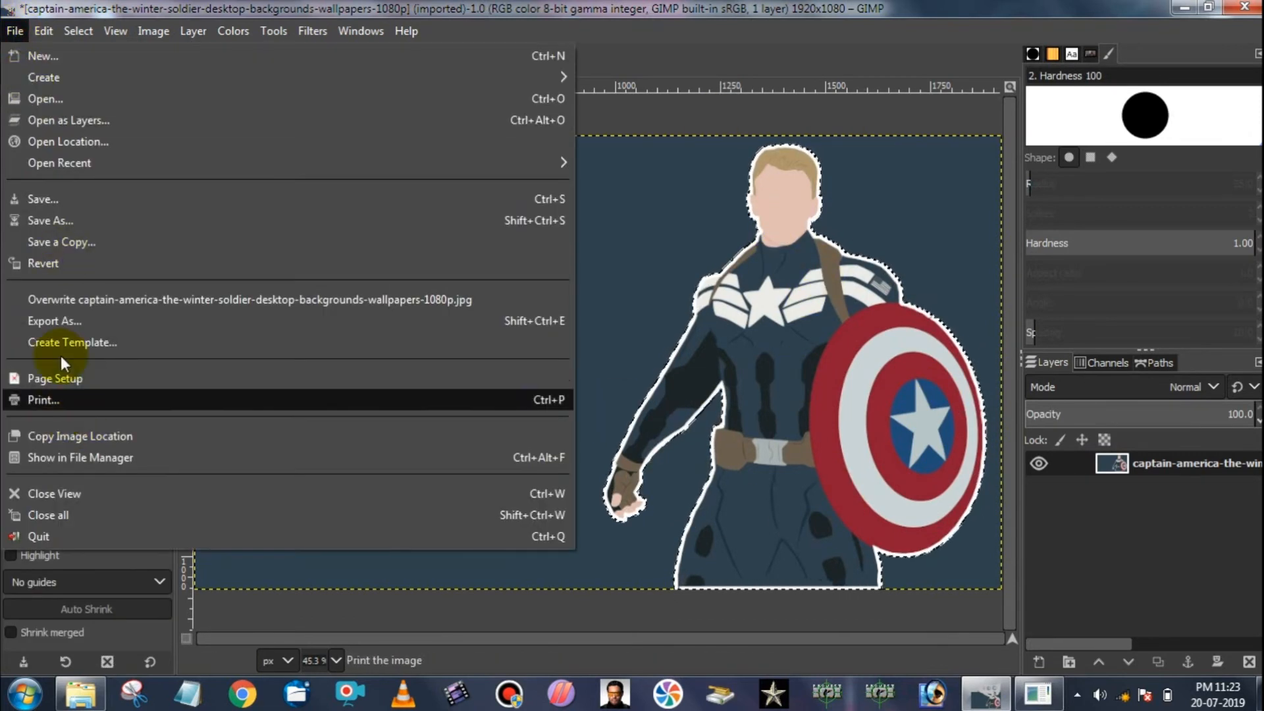
{"action": "left_click", "coordinate": [69, 326]}
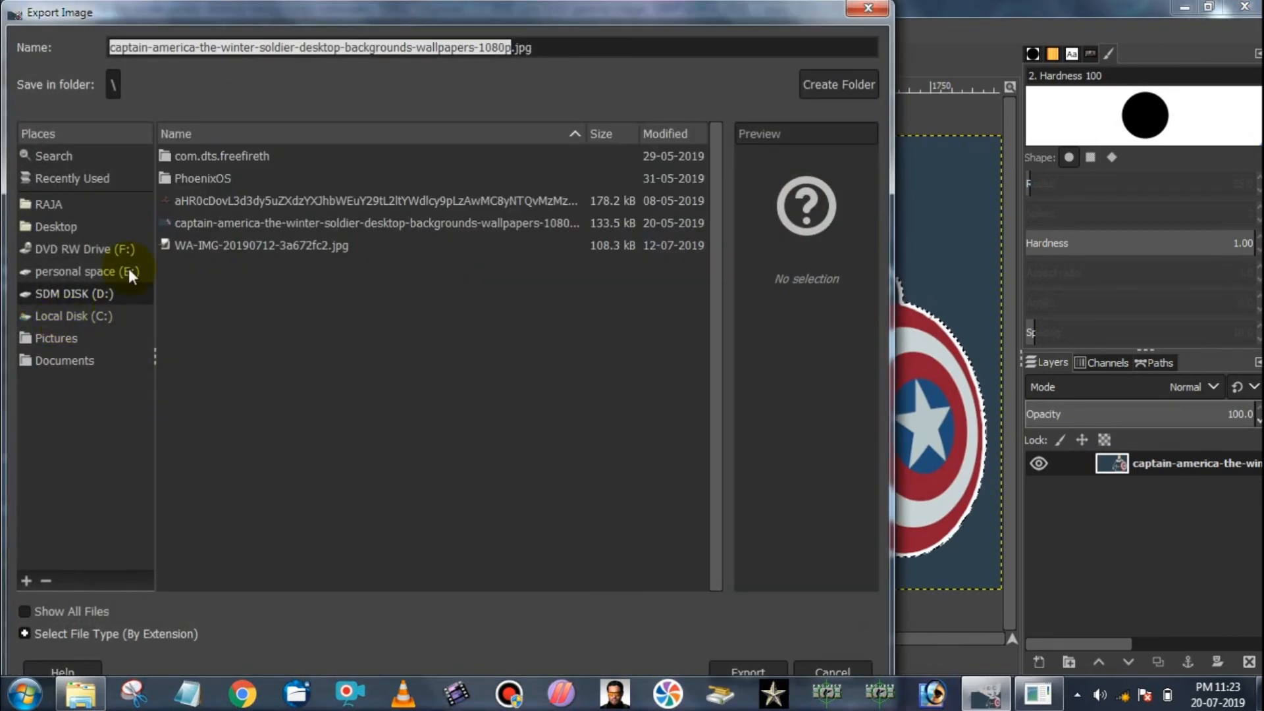
{"action": "left_click", "coordinate": [747, 672]}
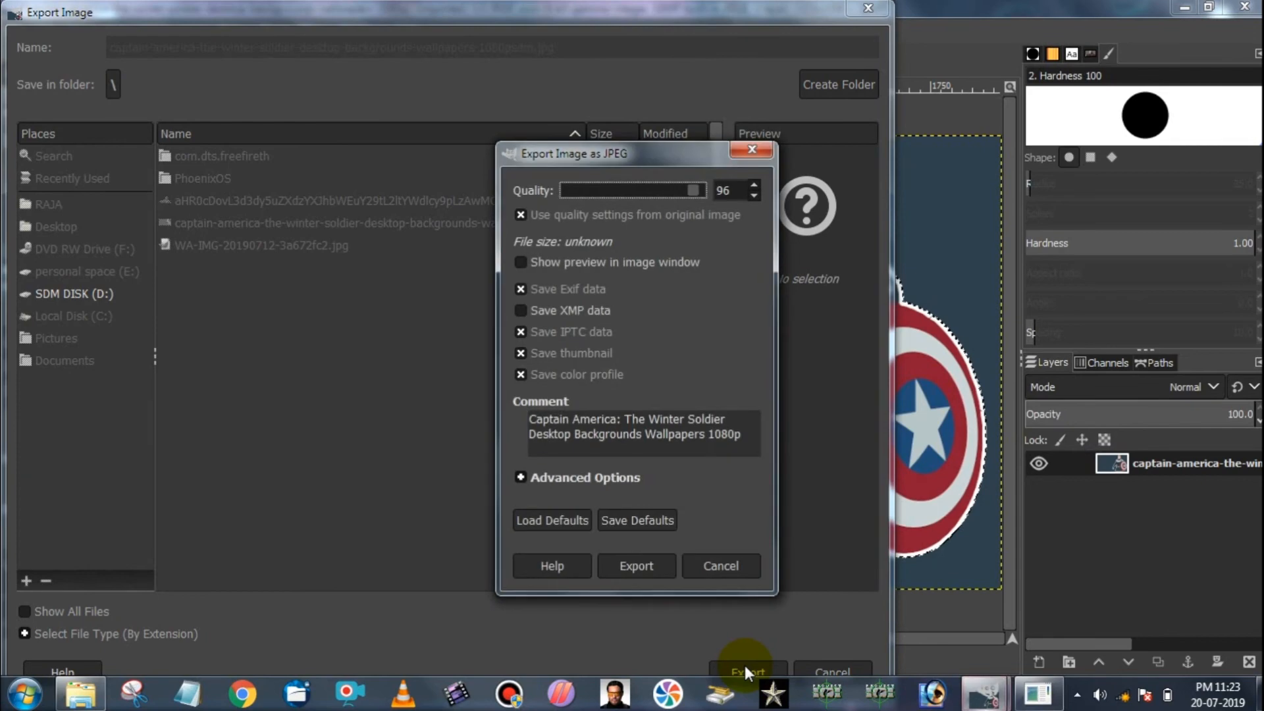
{"action": "left_click", "coordinate": [641, 565]}
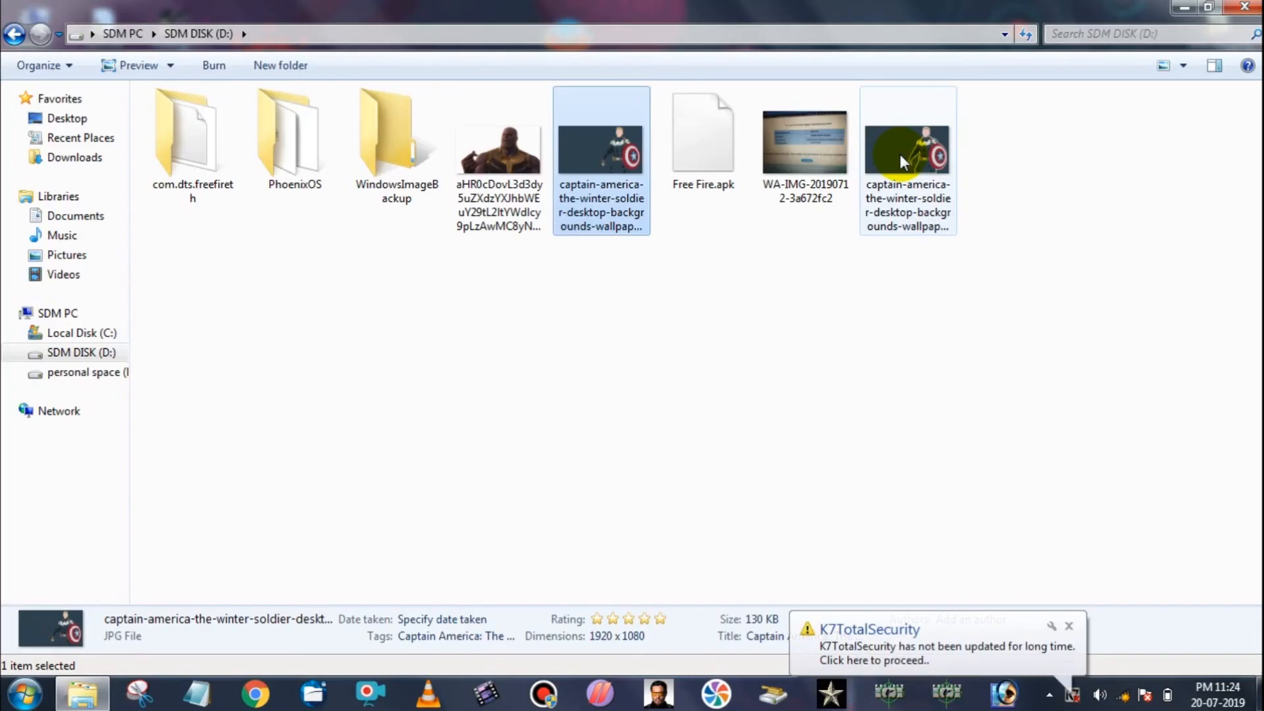
{"action": "double_click", "coordinate": [900, 154]}
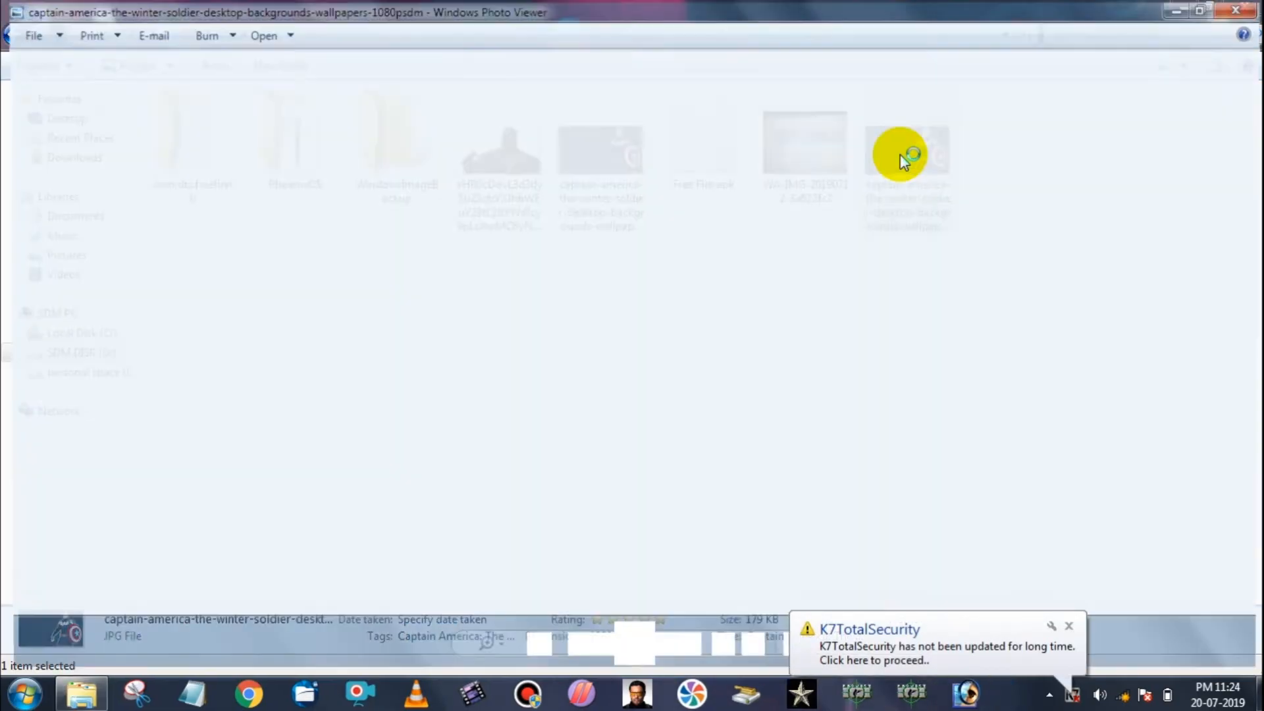